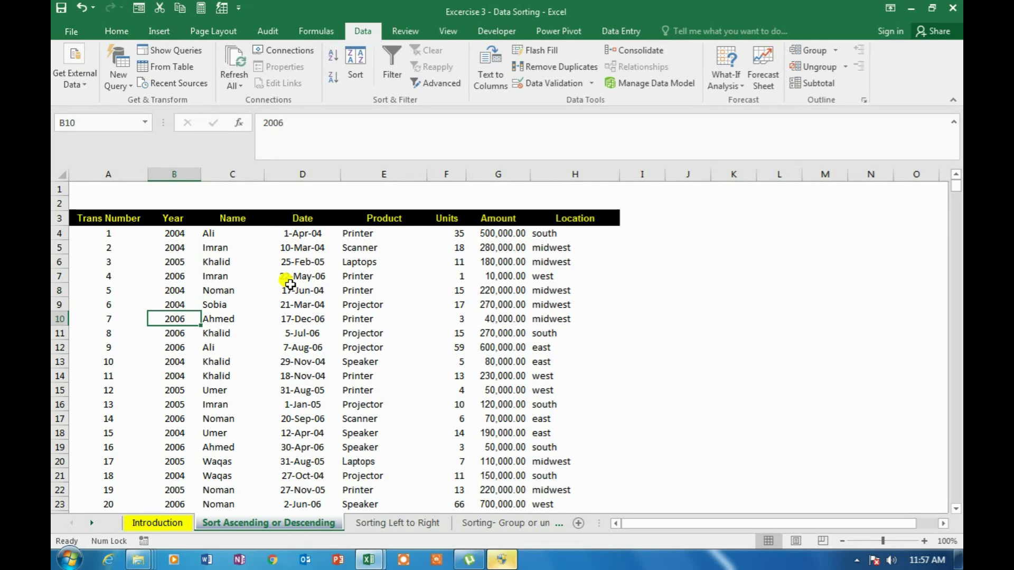
- Examine the records and columns of the transaction table, from Trans Number across to Amount
key(Up)
key(Right)
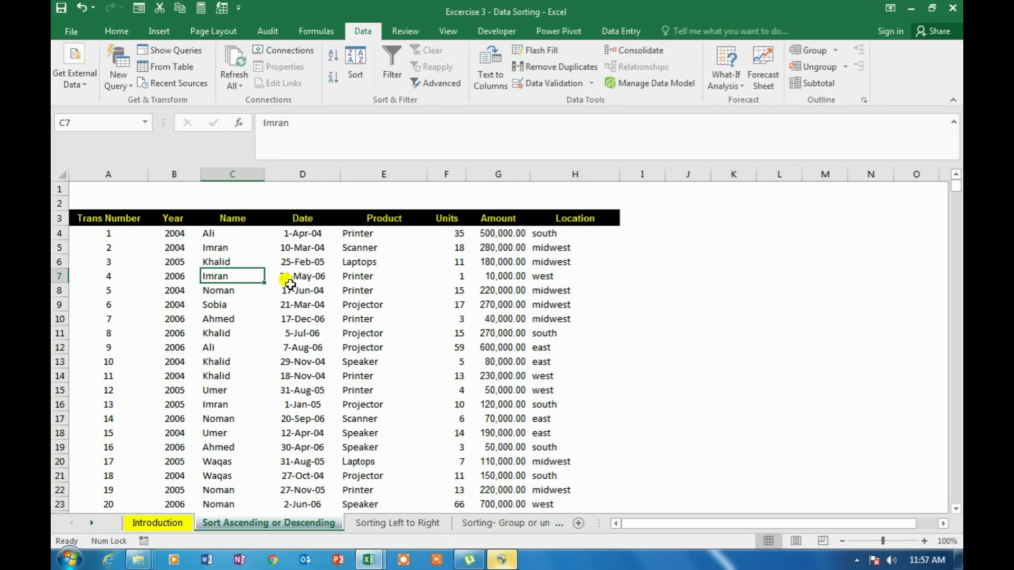
key(Up)
key(Up)
key(Up)
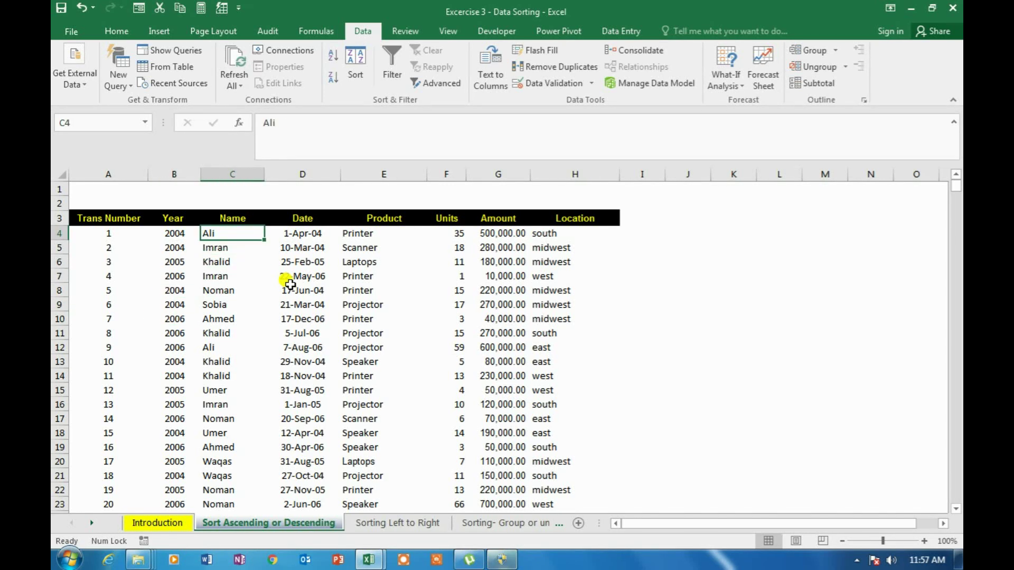
key(Down)
key(Right)
key(Right)
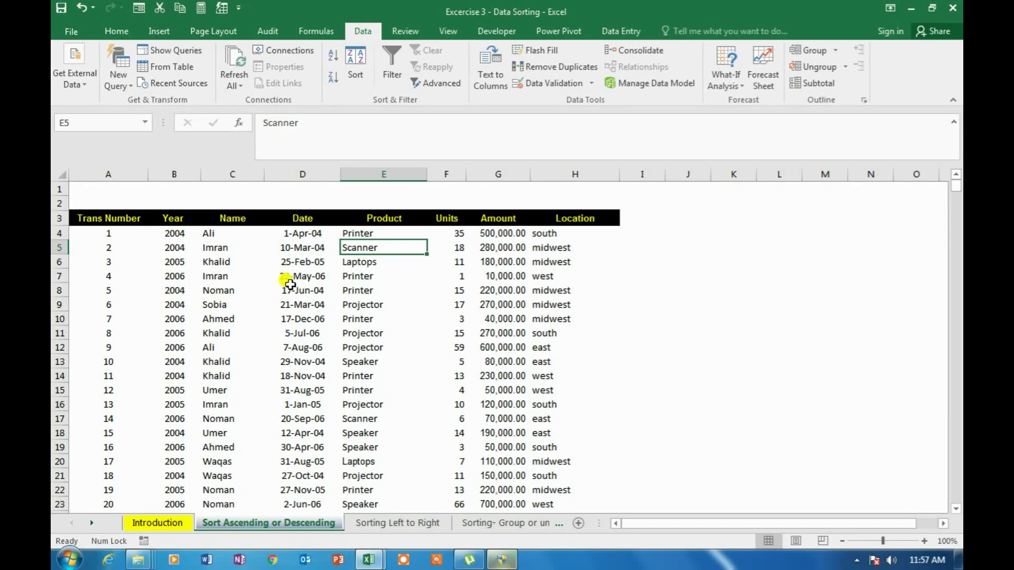
key(Right)
key(Right)
key(Right)
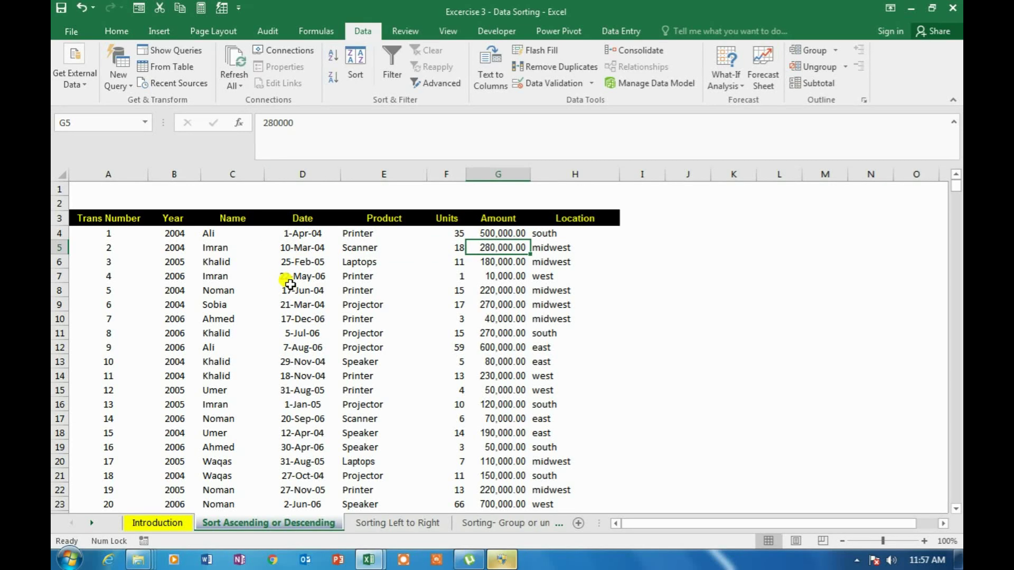
key(Left)
key(Left)
key(Left)
key(Left)
key(Left)
key(Left)
key(Left)
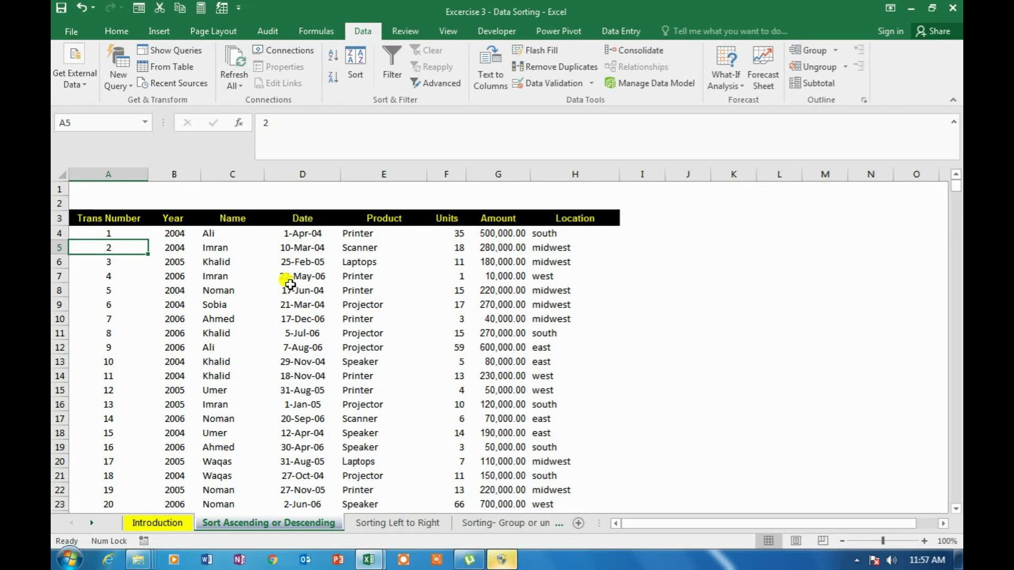
key(Right)
key(Right)
key(Right)
key(Right)
key(Right)
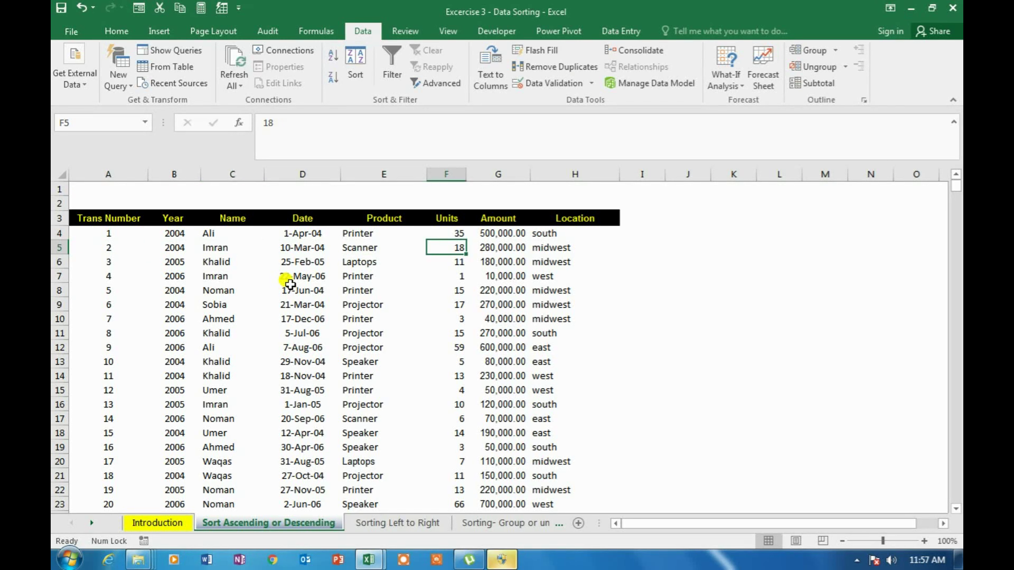
key(Left)
key(Left)
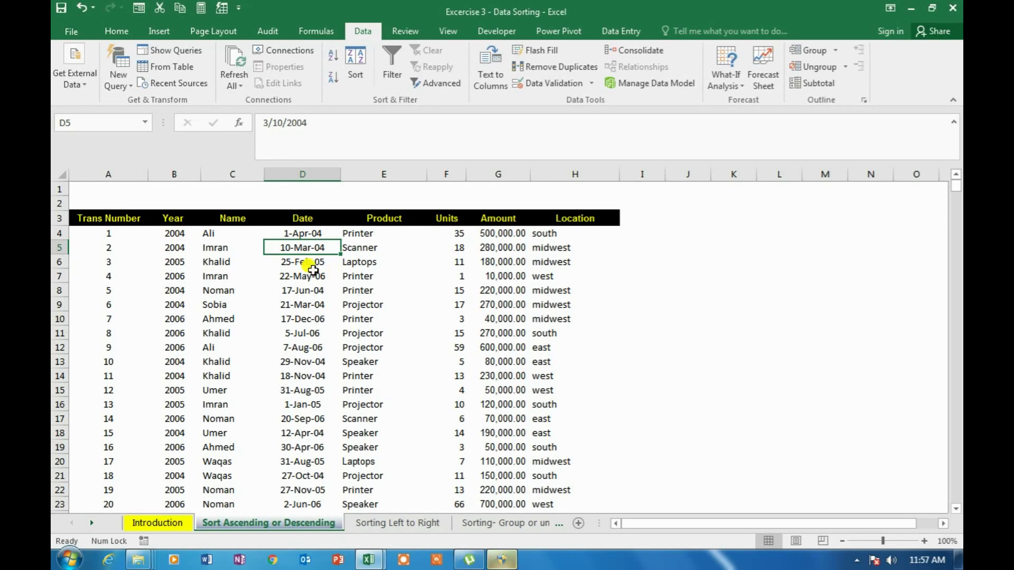
click(344, 286)
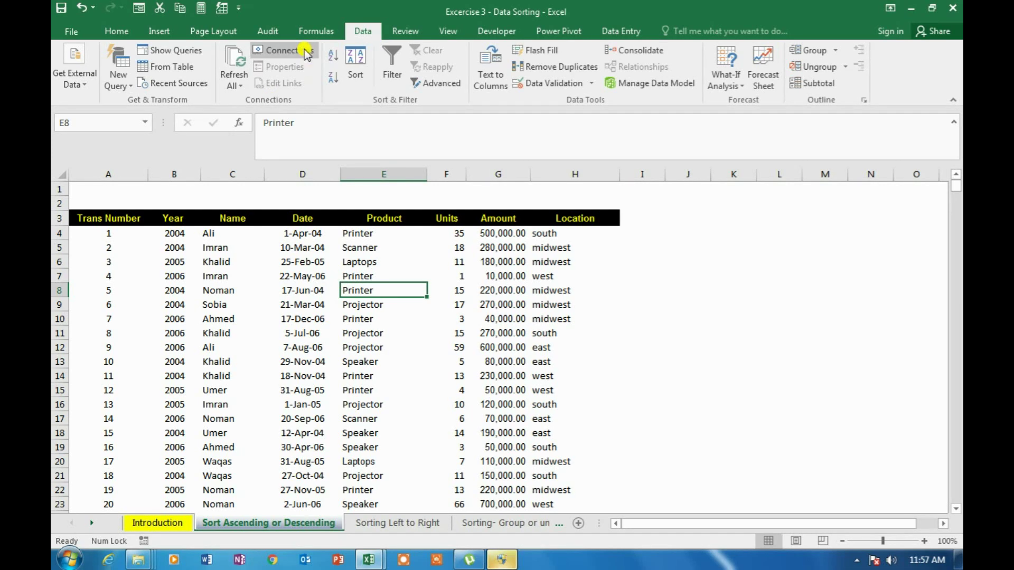
click(352, 76)
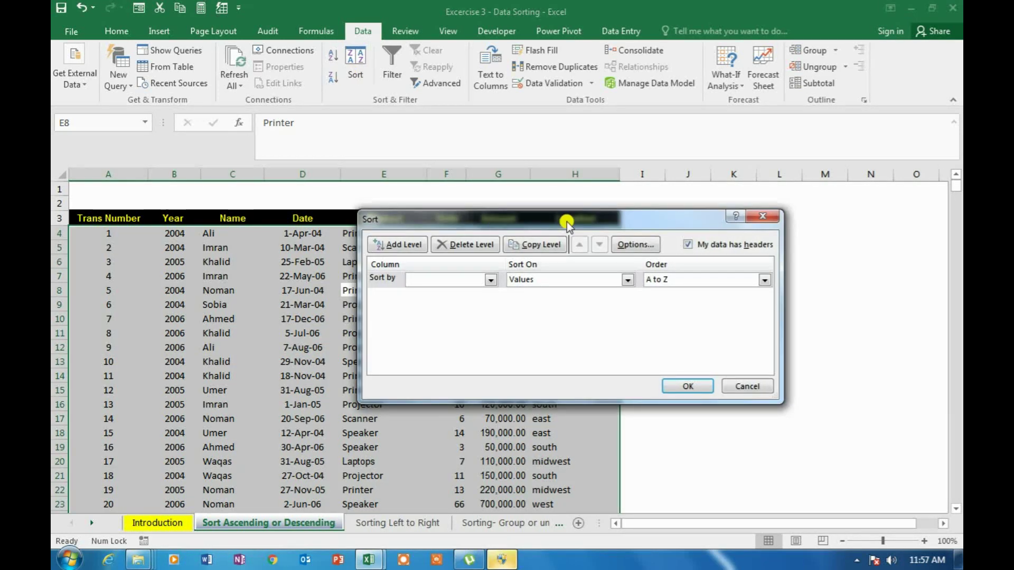
click(747, 386)
- Sort the transaction table by the Name column in ascending (A to Z) order
click(304, 288)
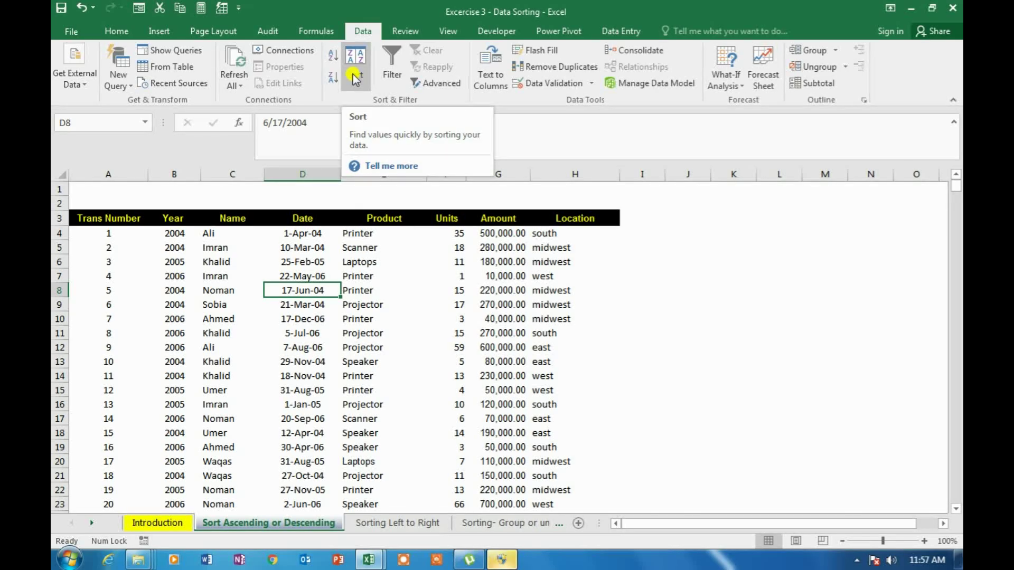
click(369, 293)
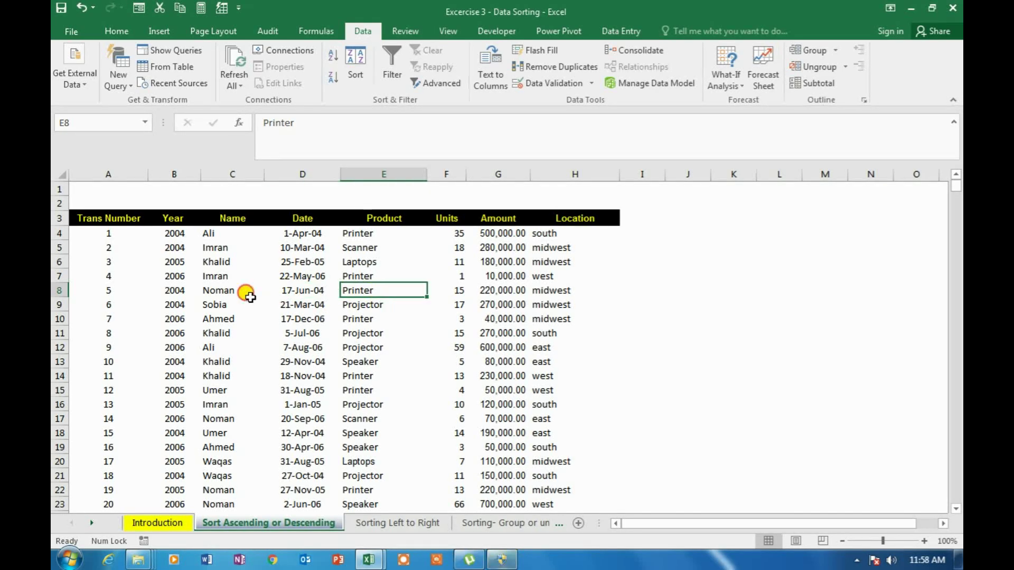
click(253, 305)
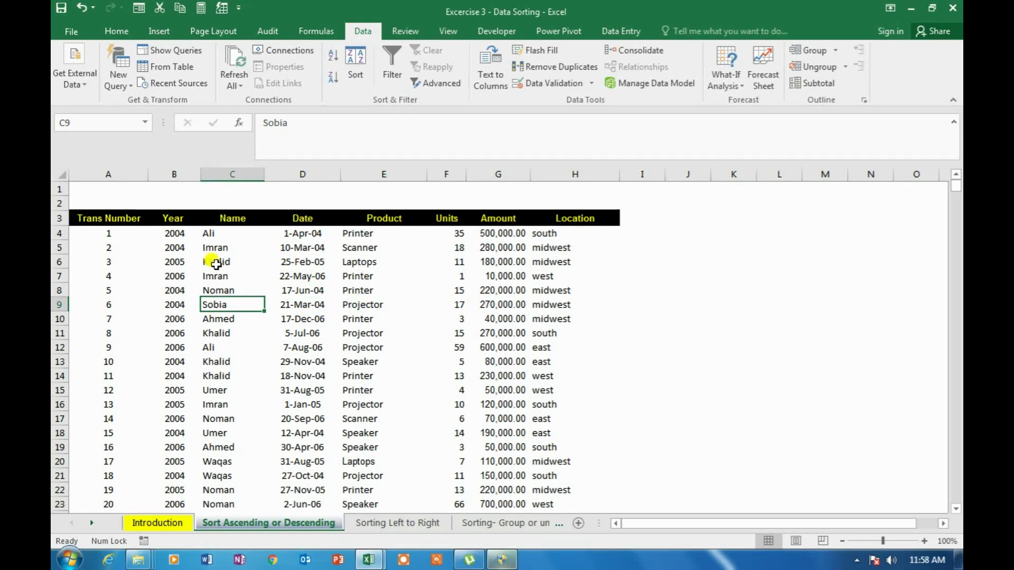
click(228, 275)
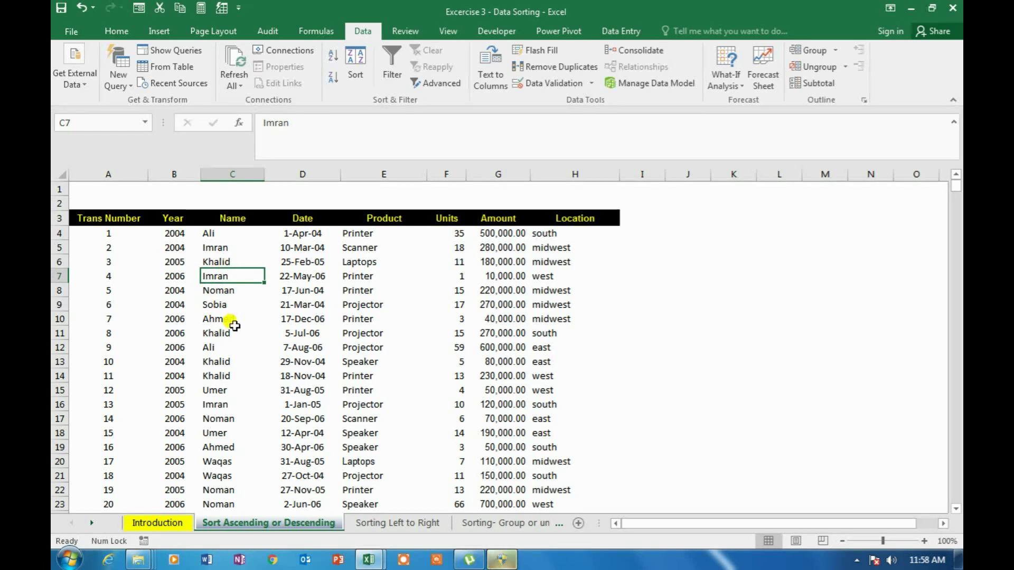
click(218, 249)
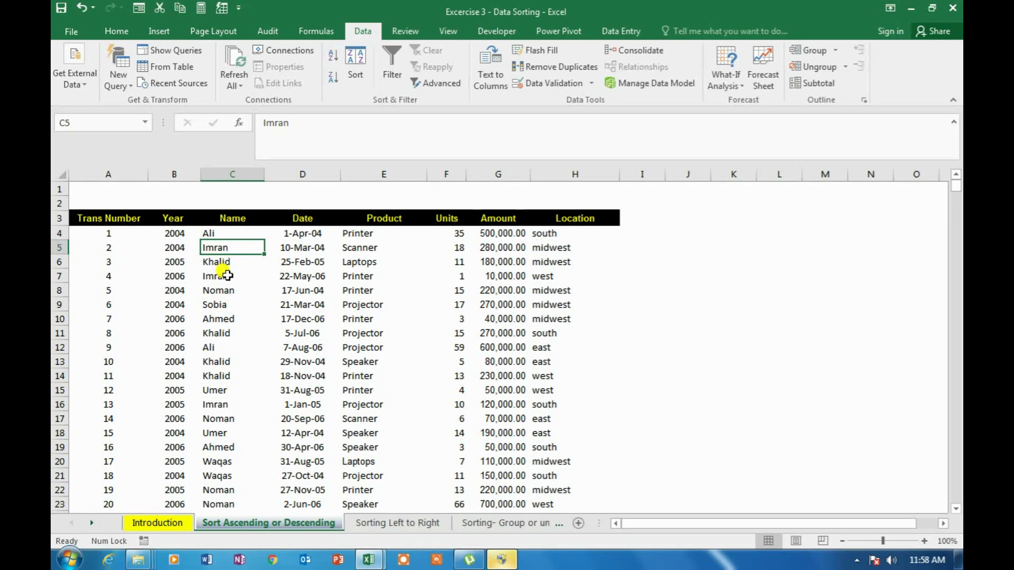
click(335, 59)
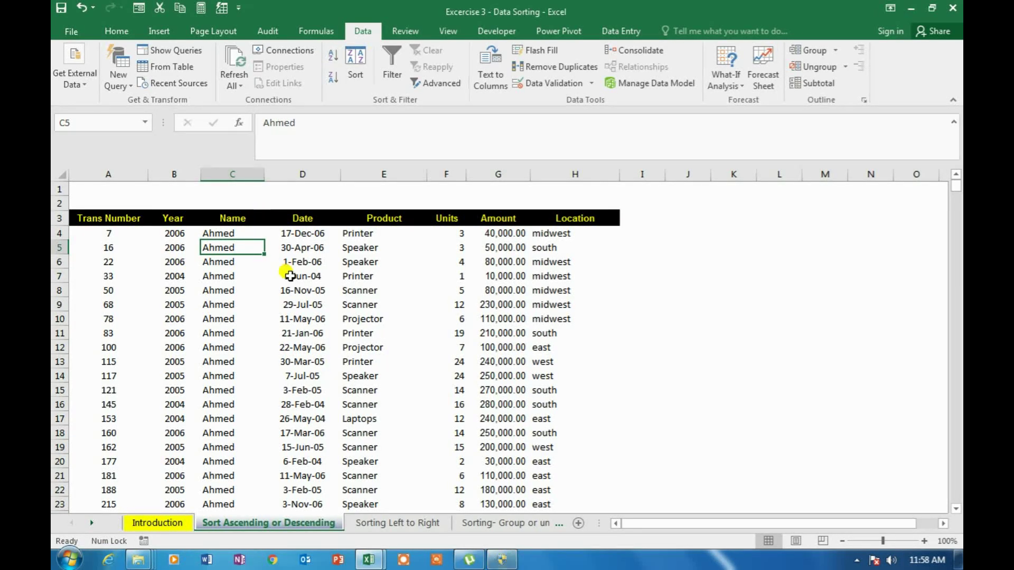
- Page down through the Name column to check the alphabetical order of the sorted records
key(Page_Down)
key(Page_Down)
key(Page_Down)
key(Page_Down)
key(Page_Down)
key(Page_Down)
key(Page_Down)
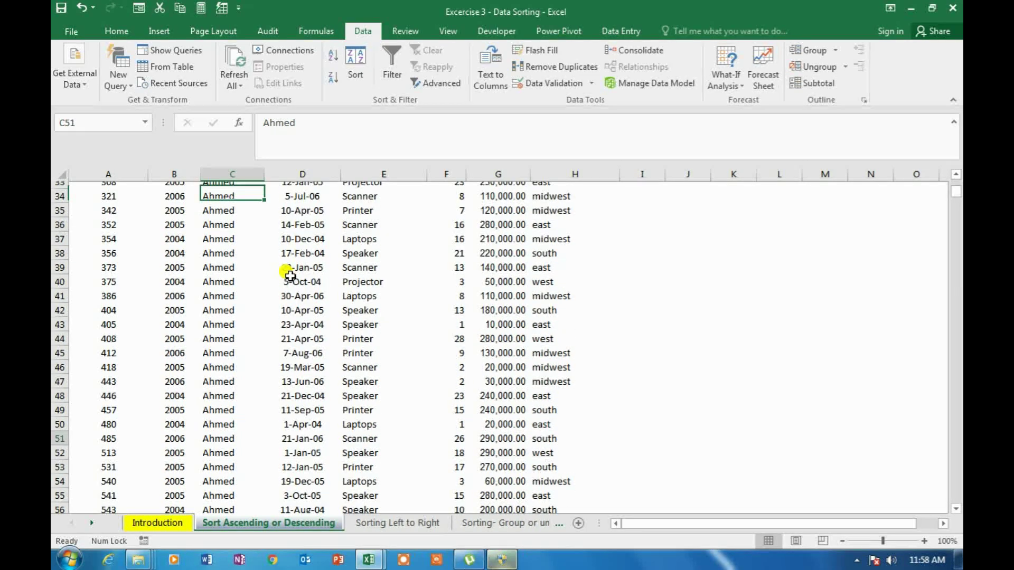
key(Page_Down)
key(Page_Down)
key(Page_Down)
key(Page_Down)
key(Page_Down)
key(Page_Down)
key(Page_Down)
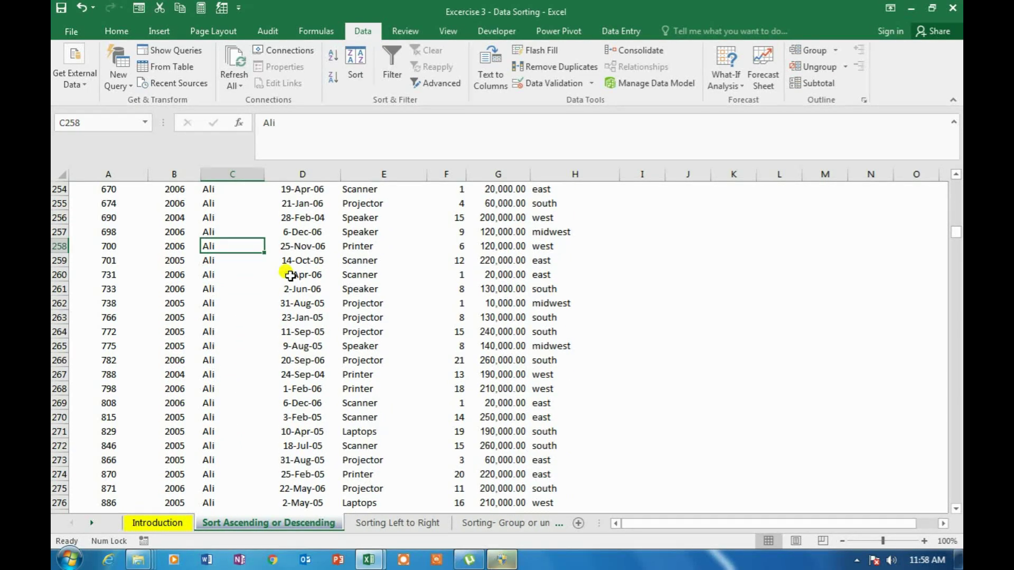
key(Page_Down)
key(Page_Down)
key(Page_Down)
key(Page_Down)
key(Page_Down)
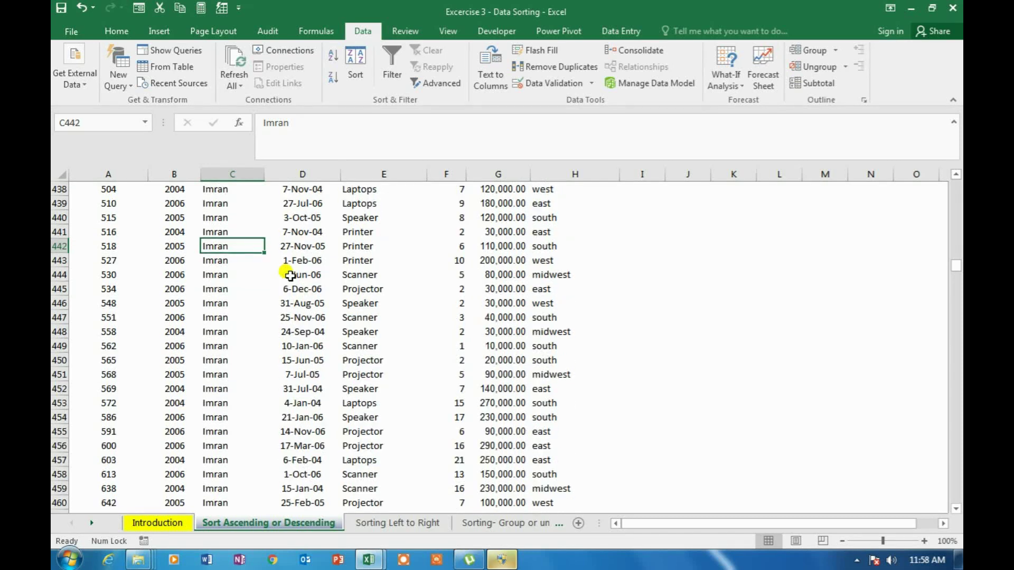
- Sort the transaction table by the Name column in descending (Z to A) order
key(ctrl+Up)
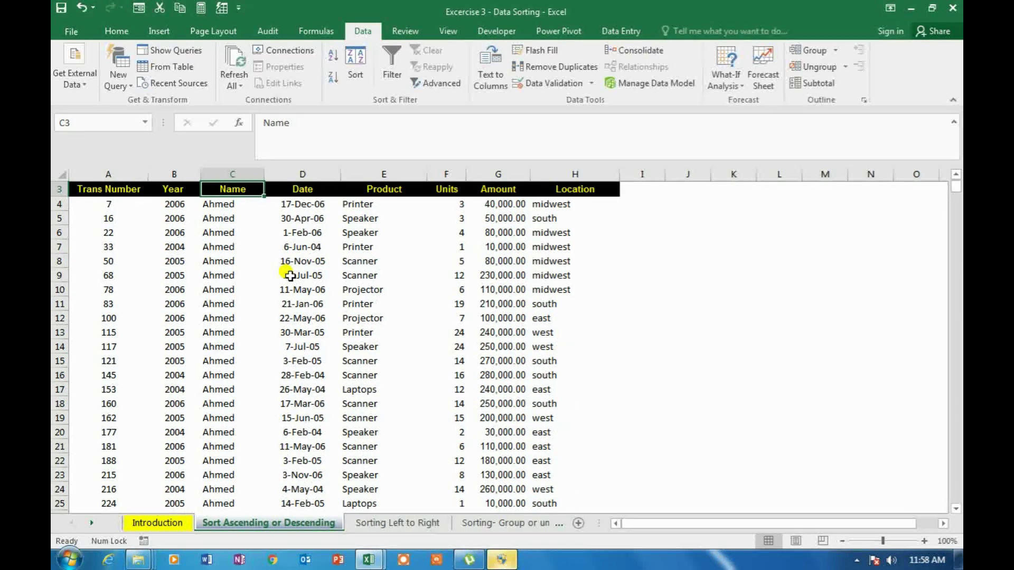
key(Down)
key(Down)
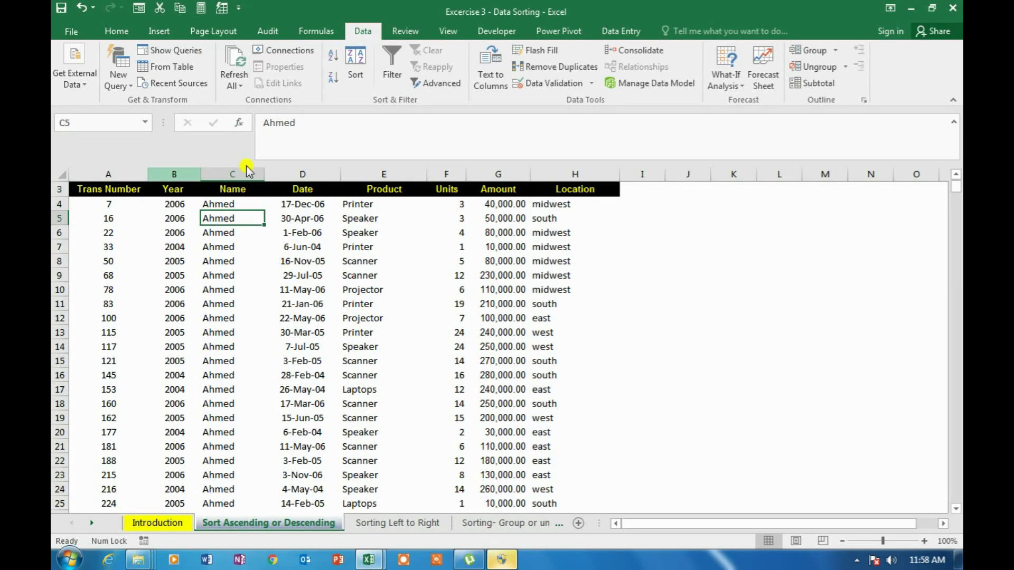
click(335, 80)
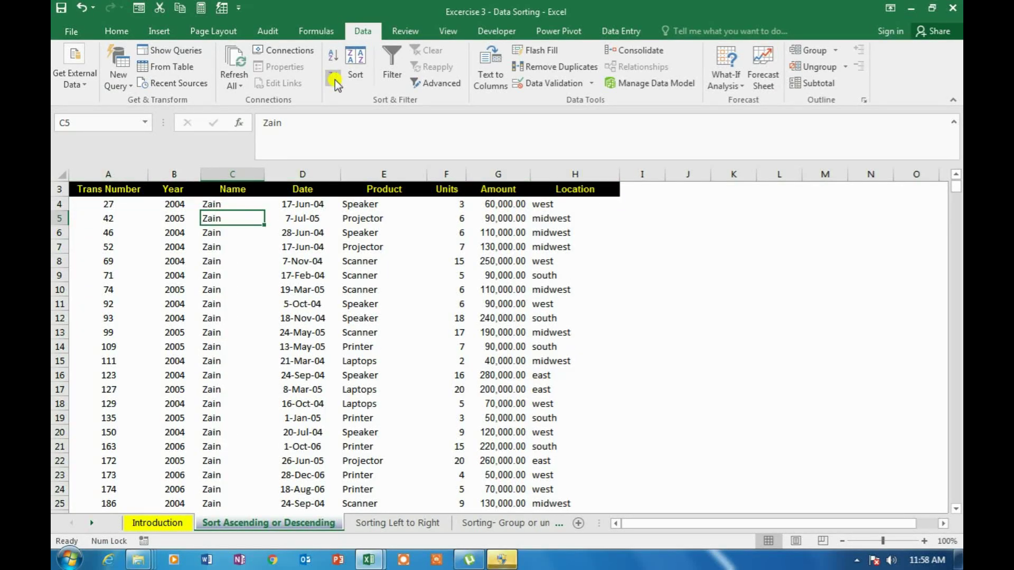
- Review the reverse-sorted Name column down to the last record and return to the first records
double_click(230, 247)
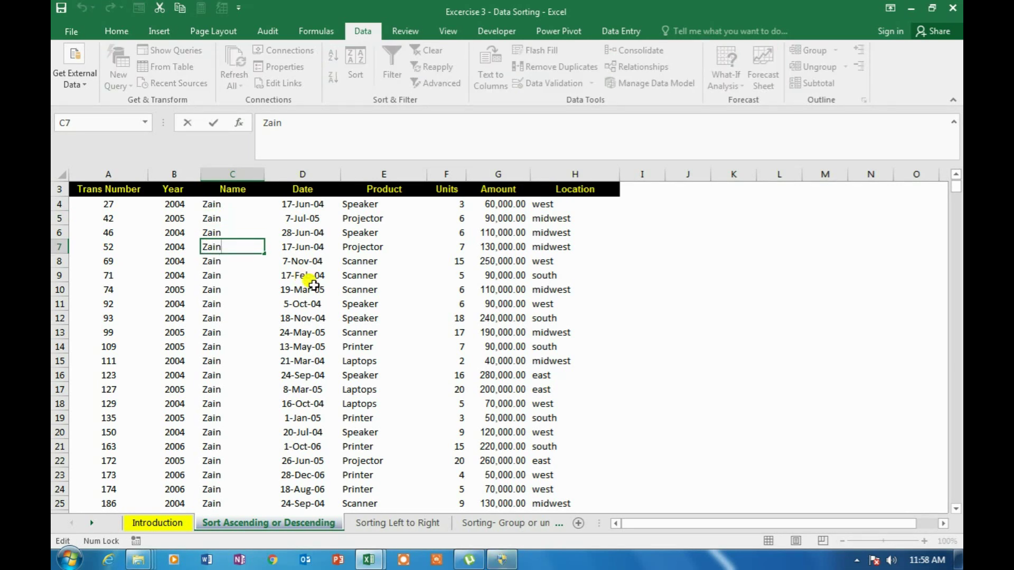
key(Escape)
key(Down)
key(Down)
key(Down)
key(Down)
key(Down)
key(Down)
key(Down)
key(Down)
key(Down)
key(Down)
key(Down)
key(Down)
key(Down)
key(Down)
key(Down)
key(Down)
key(Down)
key(Down)
key(Down)
key(Down)
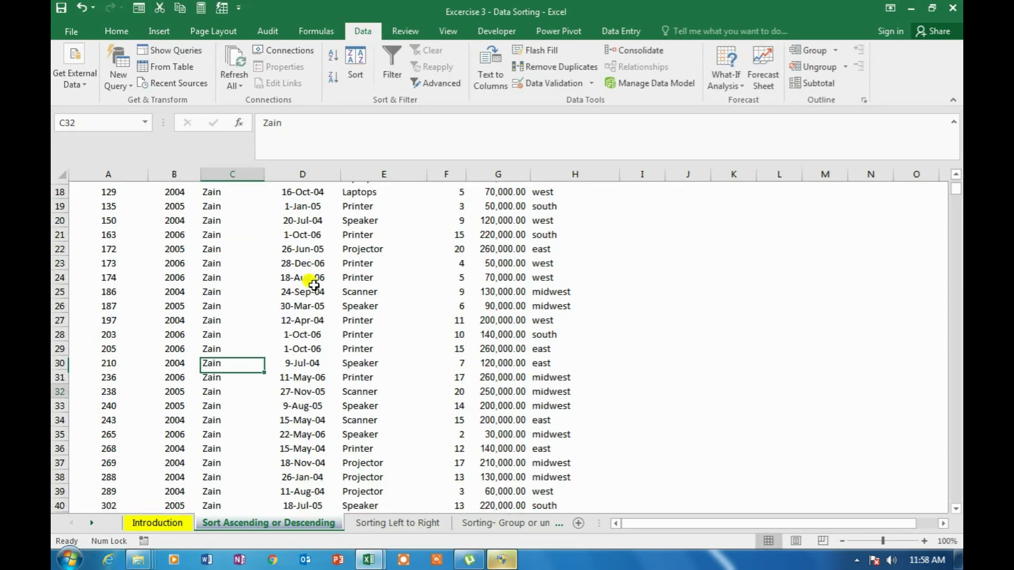
key(Down)
key(Down)
key(Down)
key(Down)
key(Down)
key(Down)
key(Down)
key(Down)
key(Down)
key(Down)
key(Down)
key(Down)
key(Down)
key(Down)
key(Down)
key(Down)
key(Down)
key(Down)
key(Down)
key(Down)
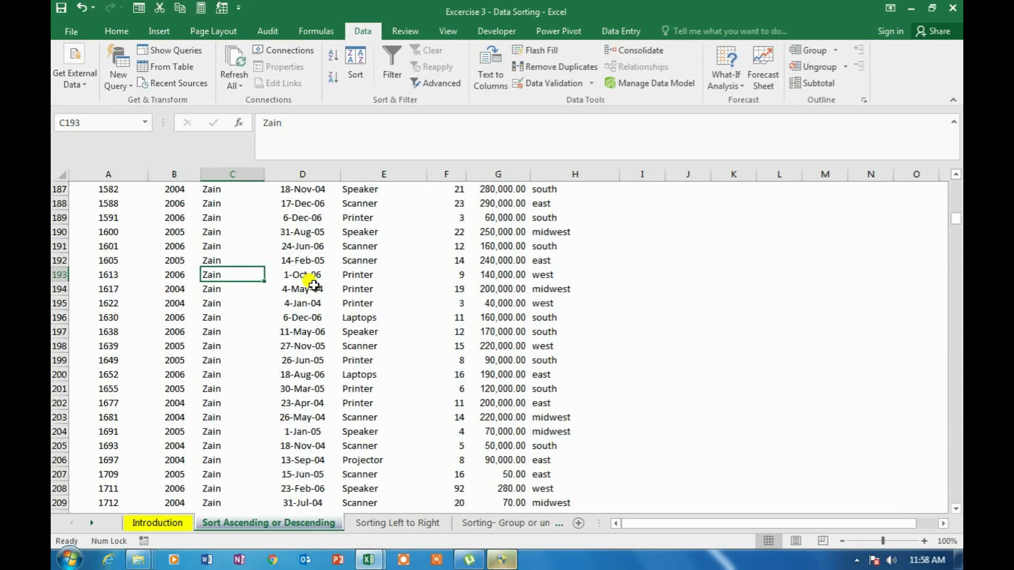
key(Down)
key(Down)
key(Down)
key(Down)
key(Down)
key(Down)
key(Down)
key(Down)
key(Down)
key(Down)
key(Down)
key(Down)
key(Down)
key(Down)
key(Down)
key(Down)
key(Down)
key(Down)
key(Down)
key(Down)
key(Down)
key(Down)
key(Down)
key(Down)
key(Down)
key(Down)
key(Down)
key(Down)
key(Down)
key(Down)
key(Down)
key(Down)
key(Down)
key(Down)
key(Down)
key(Down)
key(Down)
key(Down)
key(Down)
key(Down)
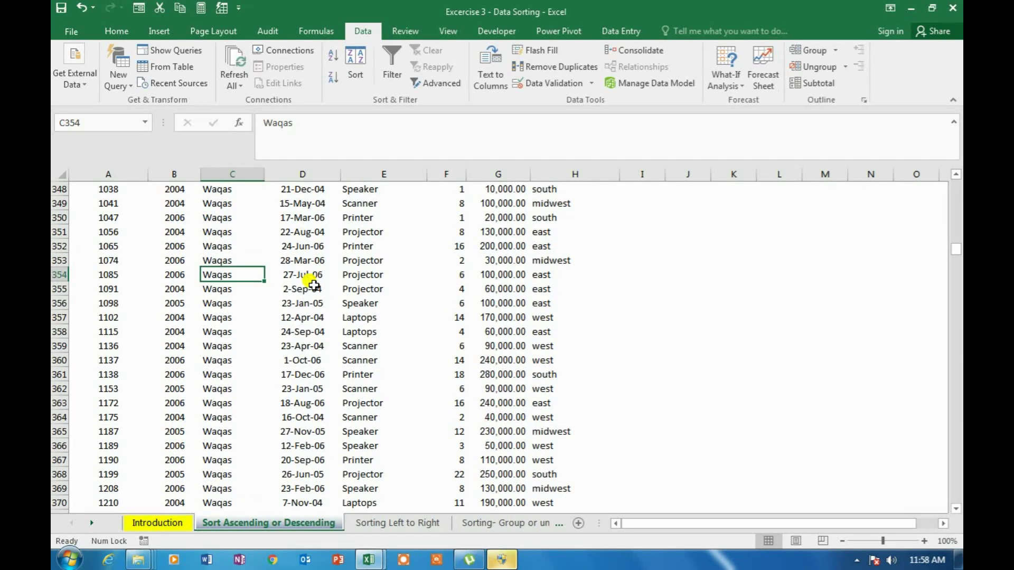
key(ctrl+Down)
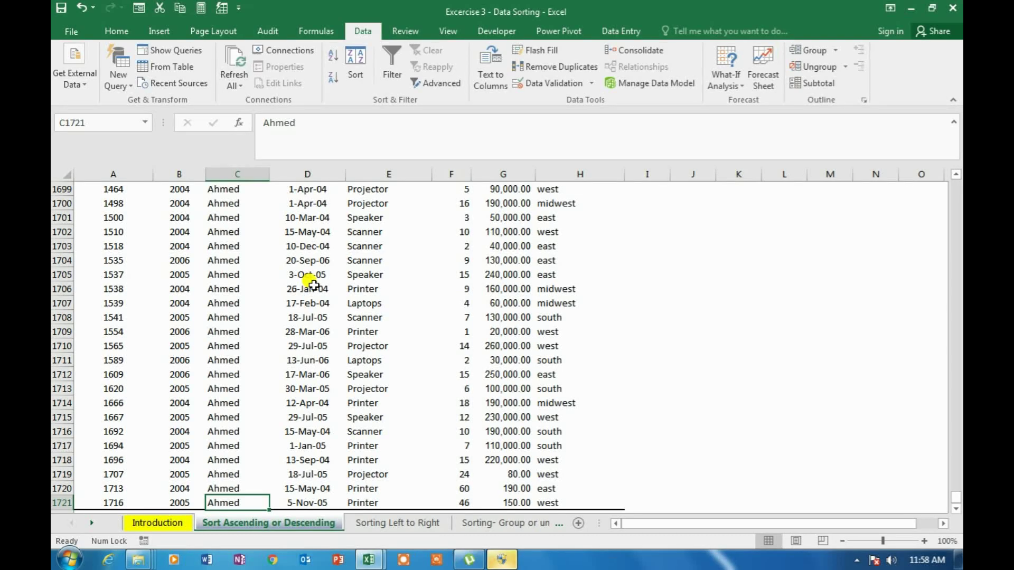
key(ctrl+Up)
key(ctrl+Up)
key(Down)
key(Down)
key(Down)
key(Down)
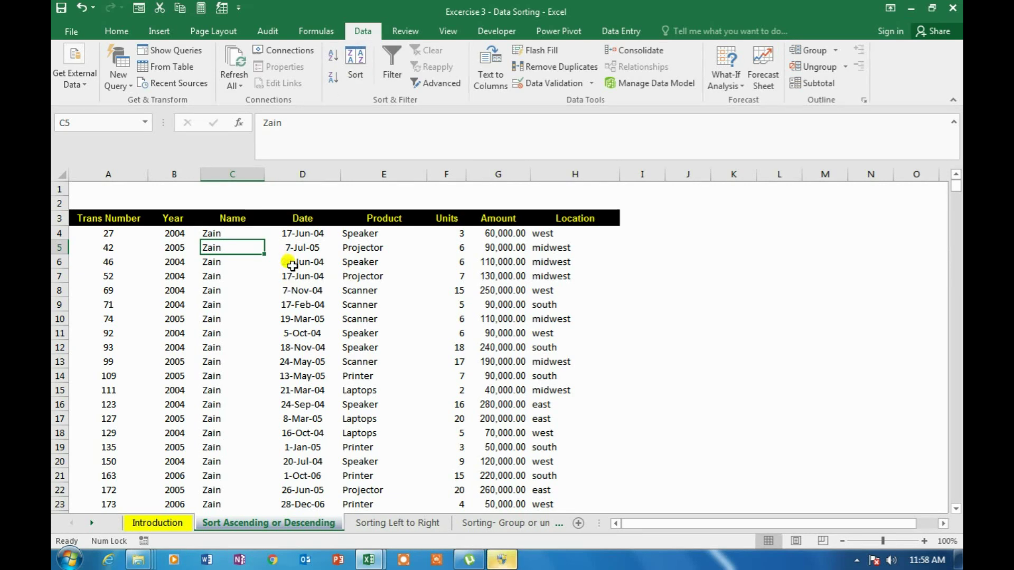
- Sort the table by Trans Number from smallest to largest and check the last record
click(313, 275)
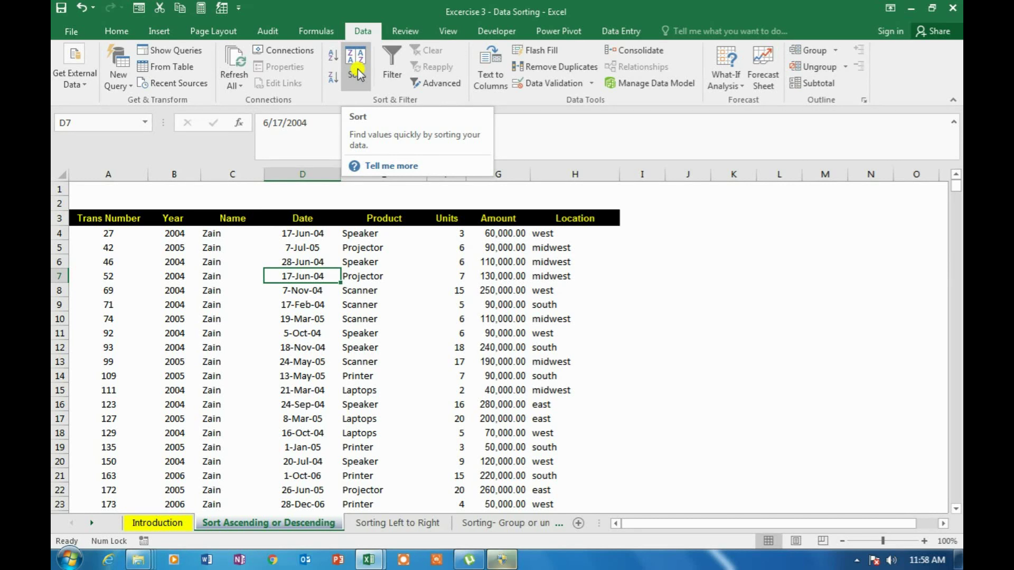
click(159, 262)
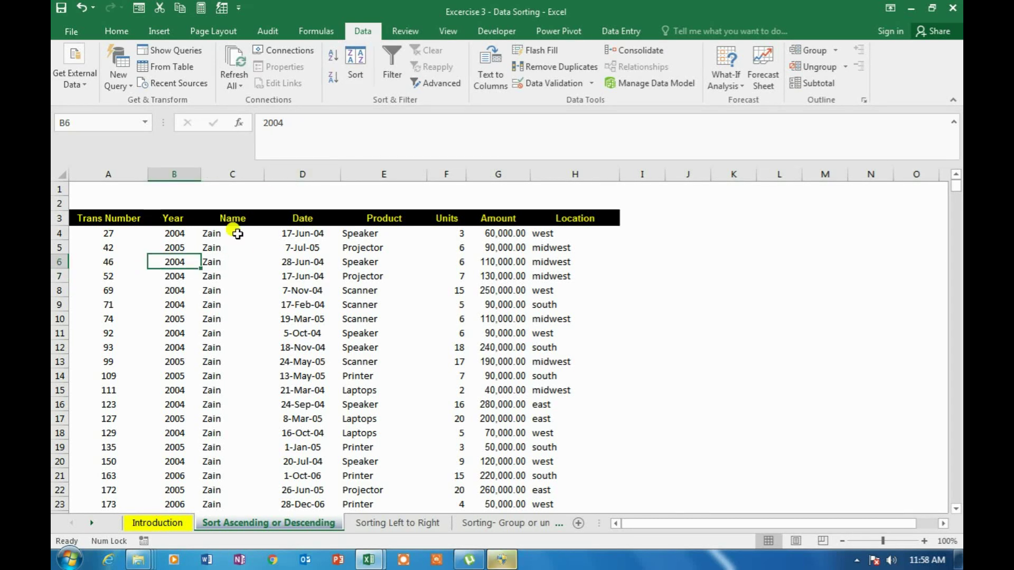
click(108, 272)
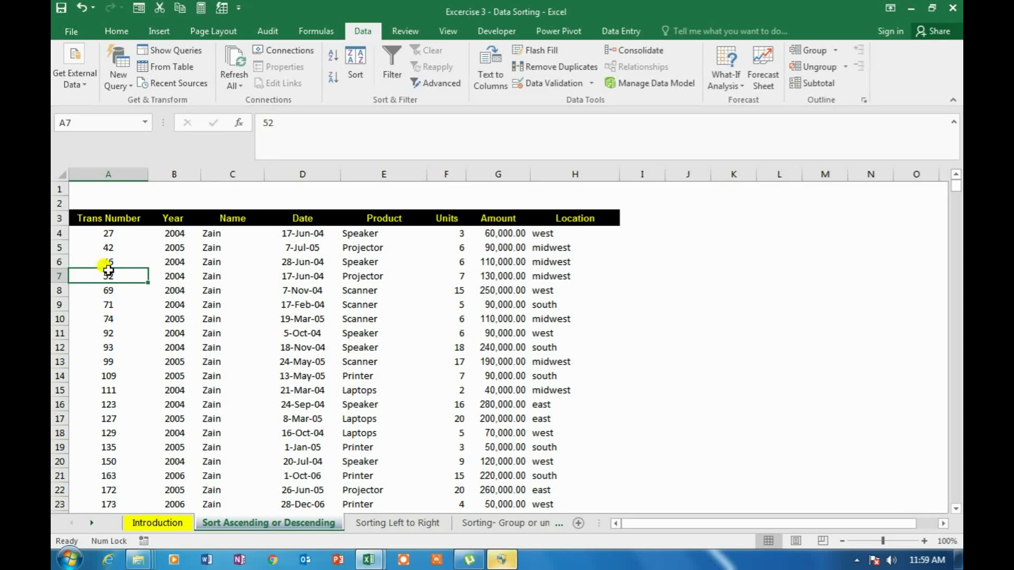
click(333, 59)
click(96, 250)
key(ctrl+Down)
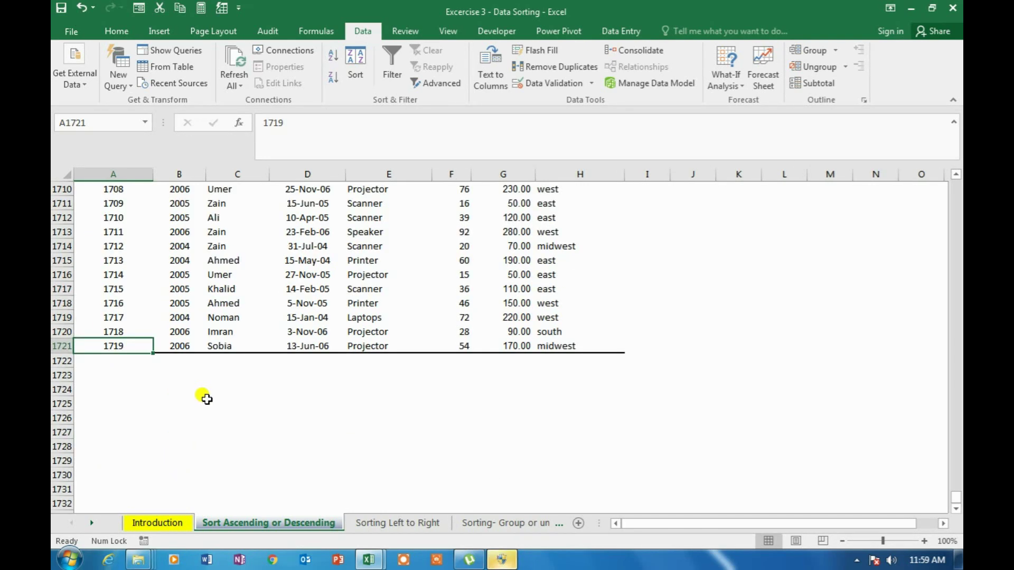
- Open the custom Sort settings from the first record's Name cell and turn off the option that the data has headers
key(ctrl+Home)
key(ctrl+Down)
key(Down)
key(Right)
key(Right)
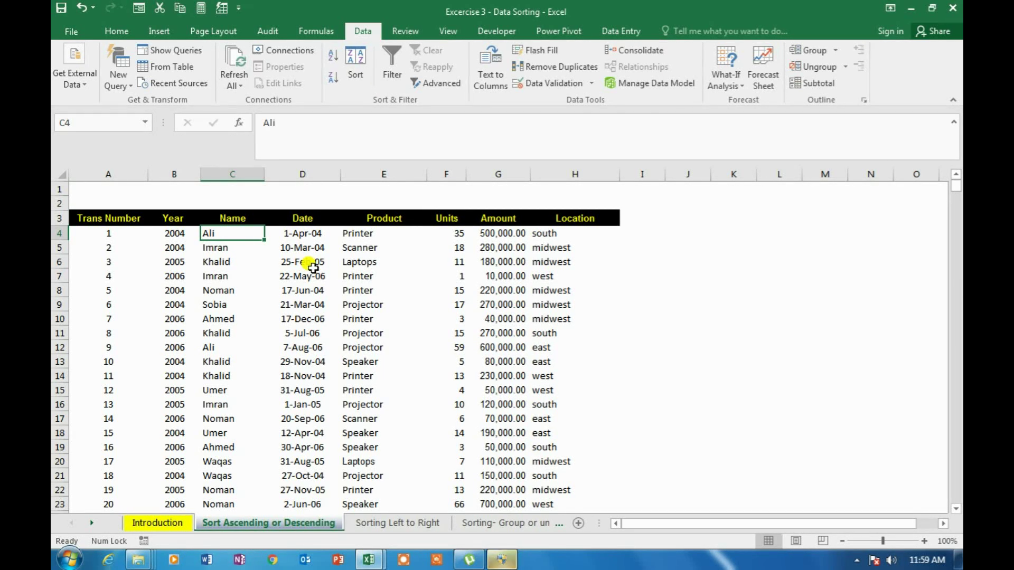
click(357, 66)
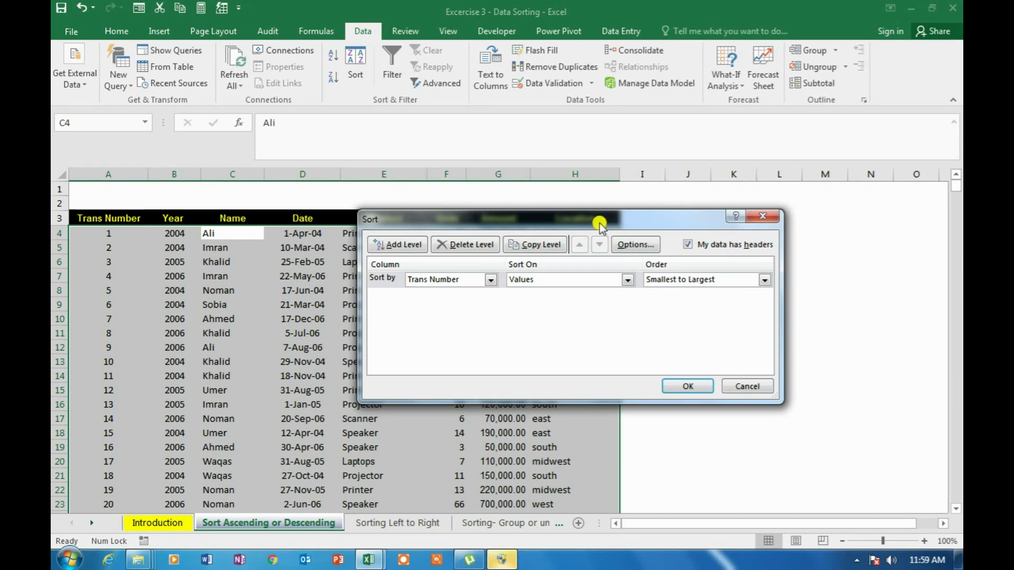
drag(600, 223, 787, 196)
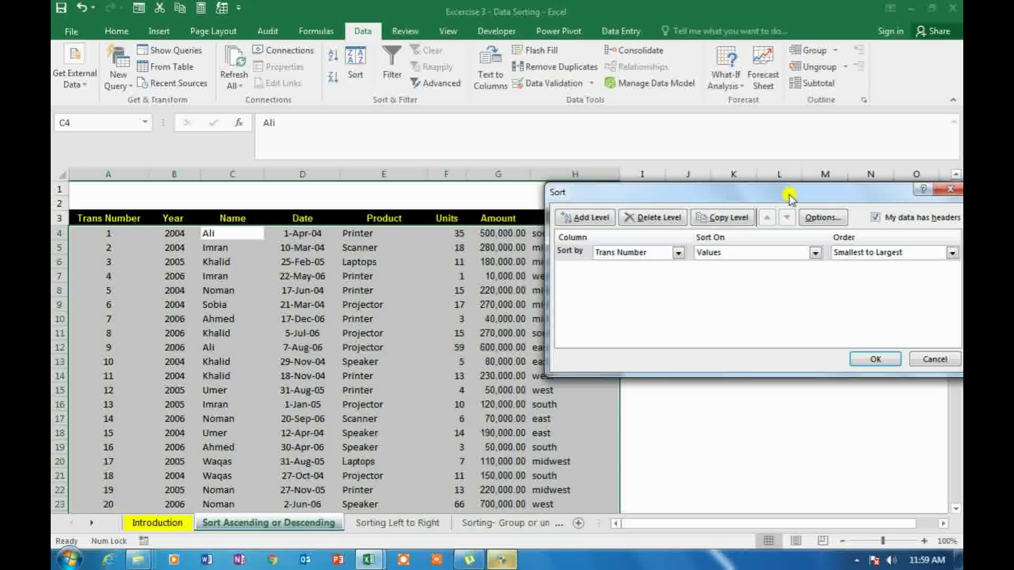
click(875, 217)
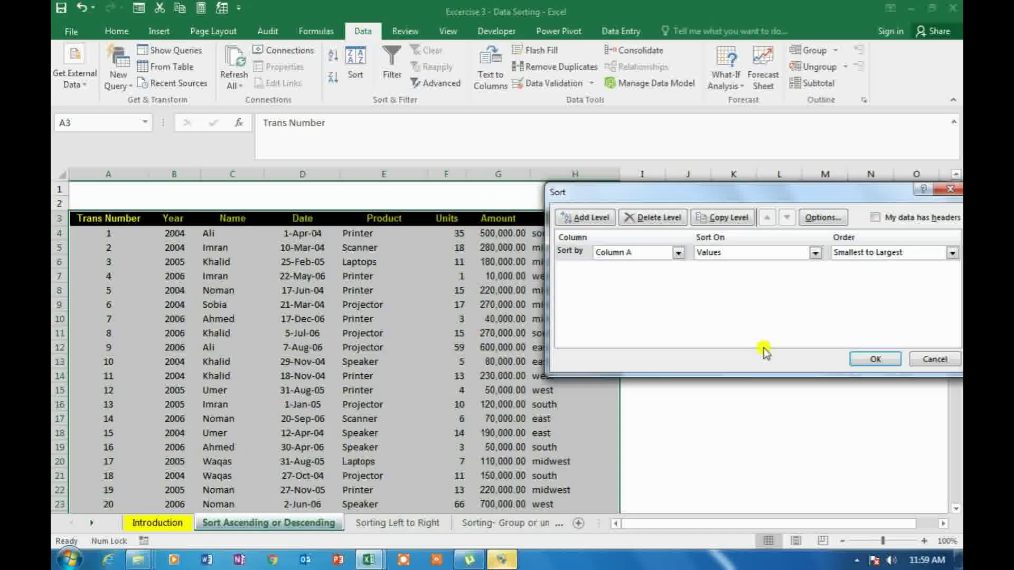
- View the sort-by column choices with the headers option off, and turn the option that the data has headers back on
click(875, 218)
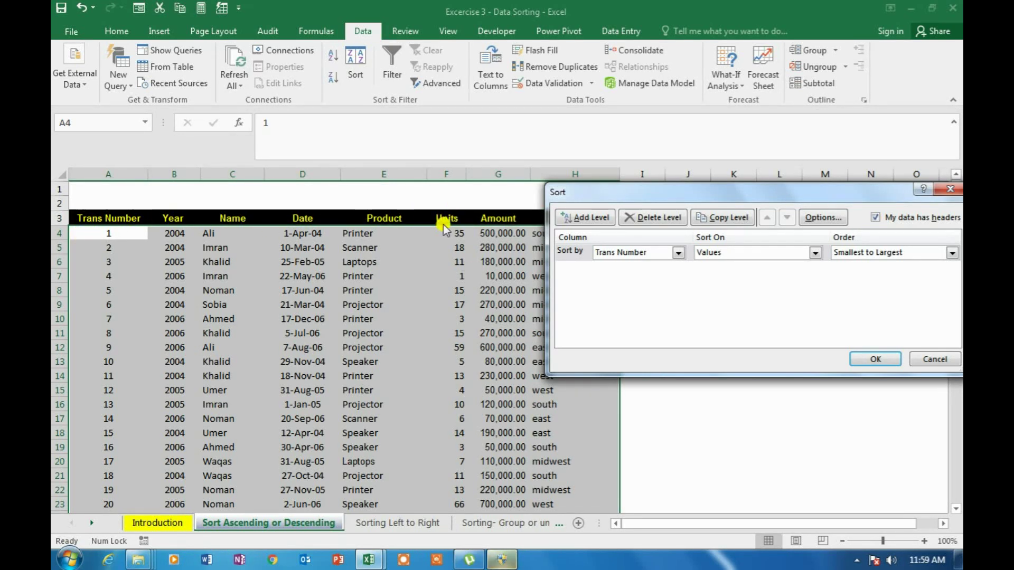
click(874, 217)
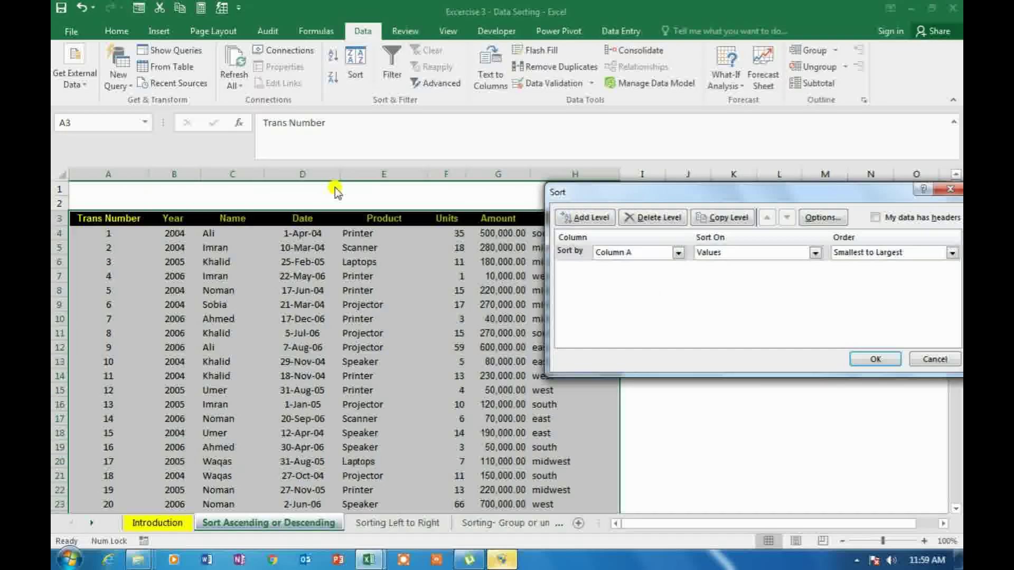
click(678, 253)
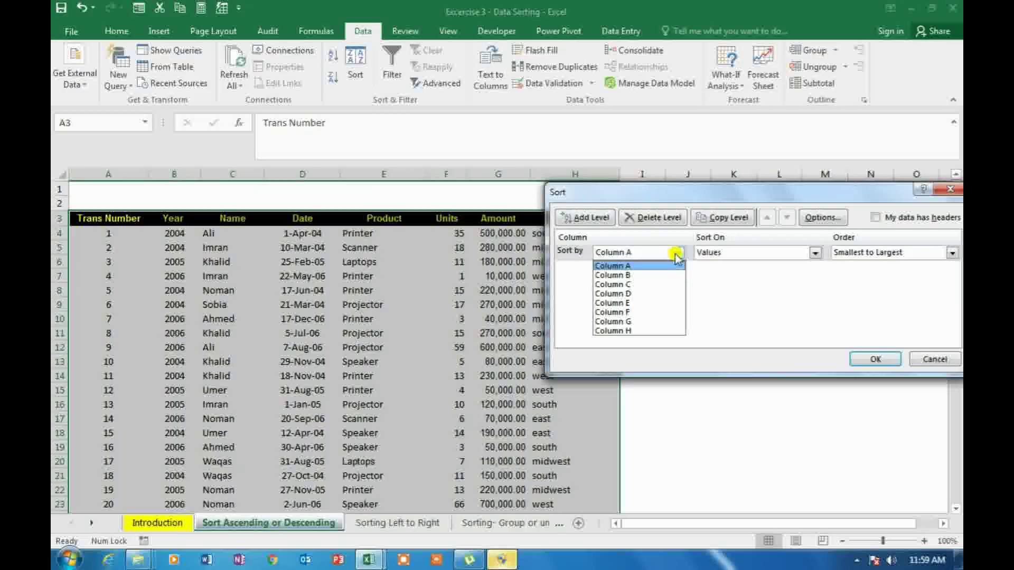
click(678, 253)
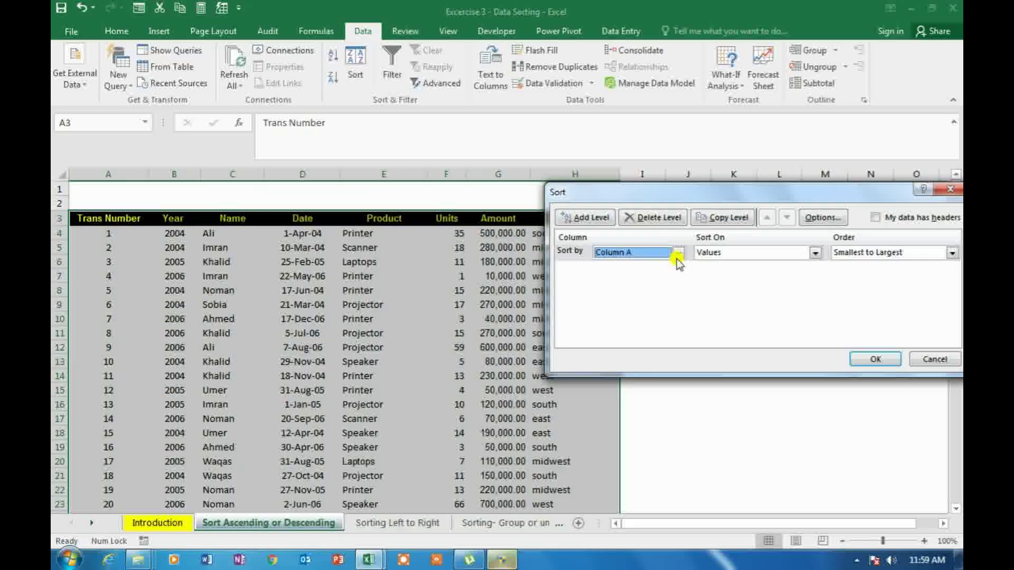
click(875, 217)
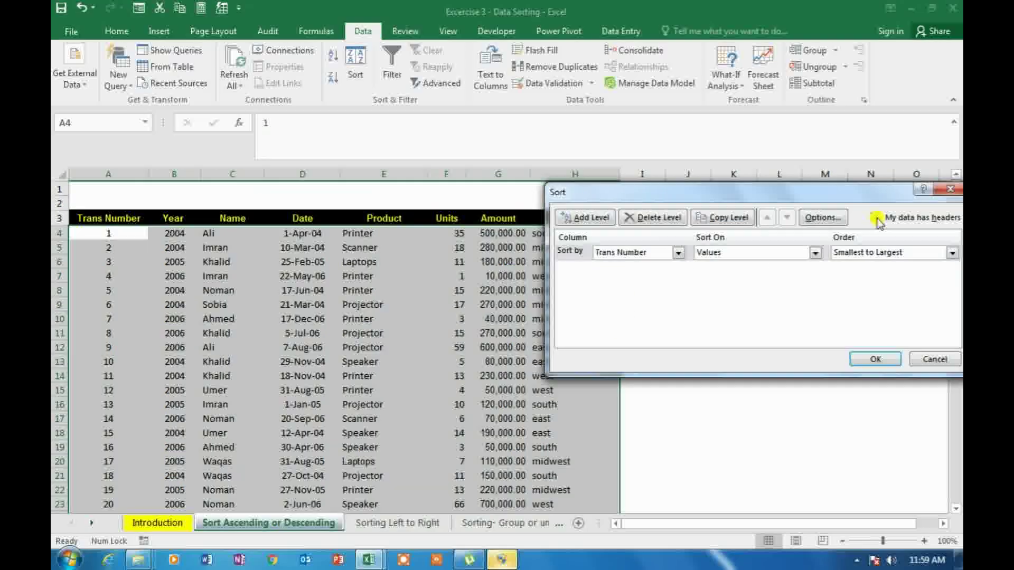
- Set the first sort level to the Year column and keep its order at Smallest to Largest
click(677, 253)
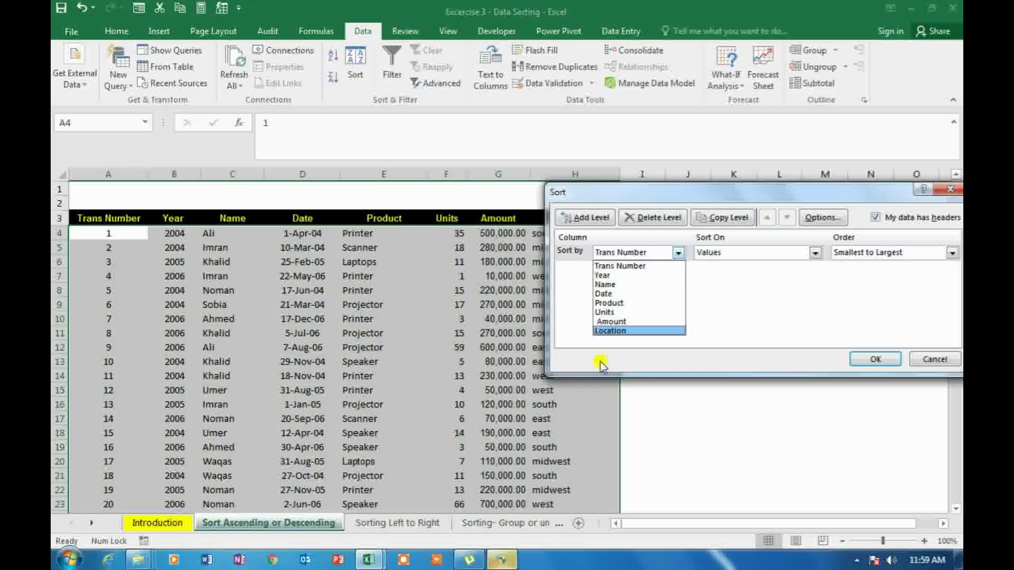
click(619, 276)
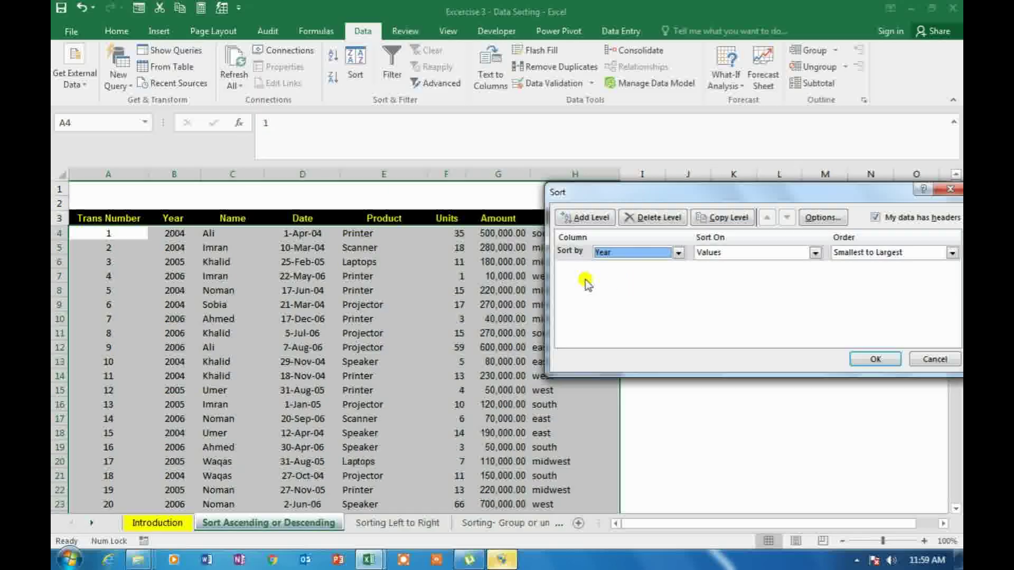
drag(627, 195, 561, 204)
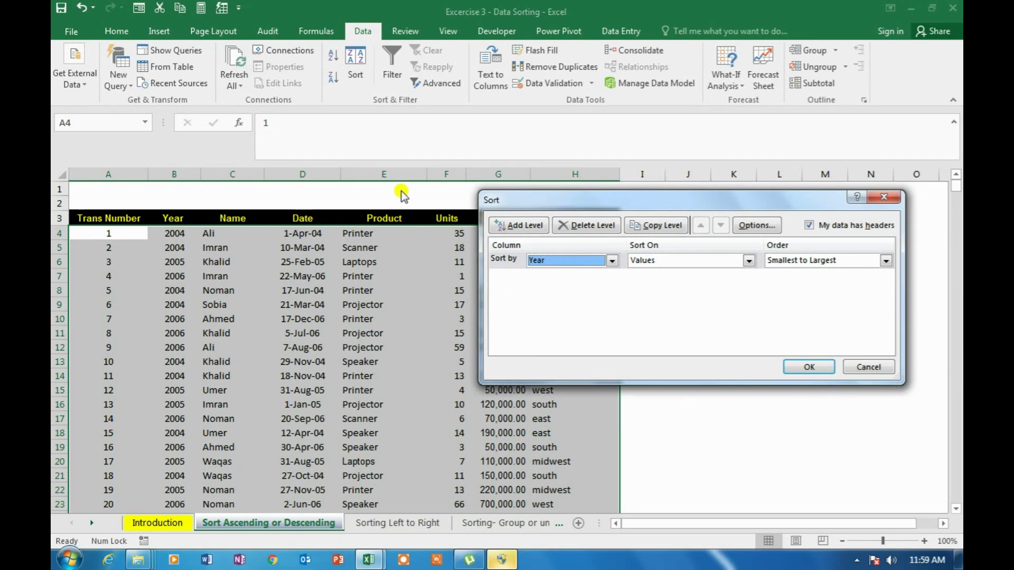
click(845, 261)
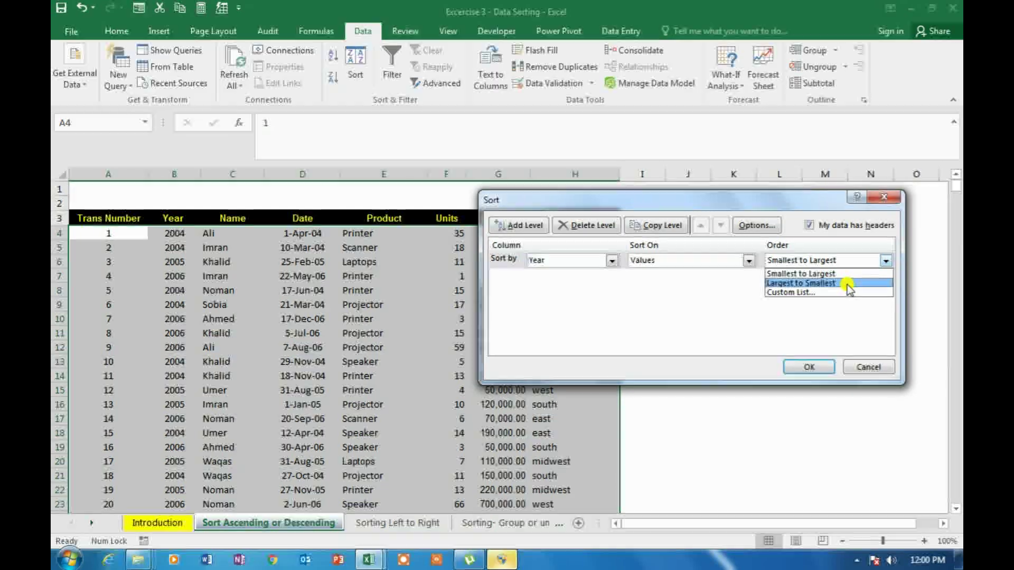
click(839, 263)
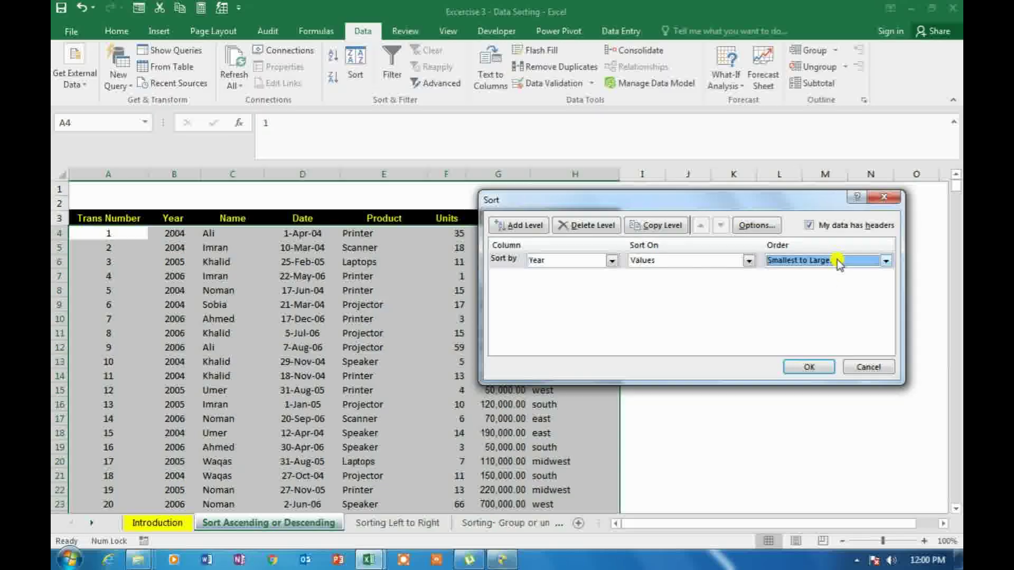
- Add a second sort level that sorts by the Name column
drag(697, 204, 788, 199)
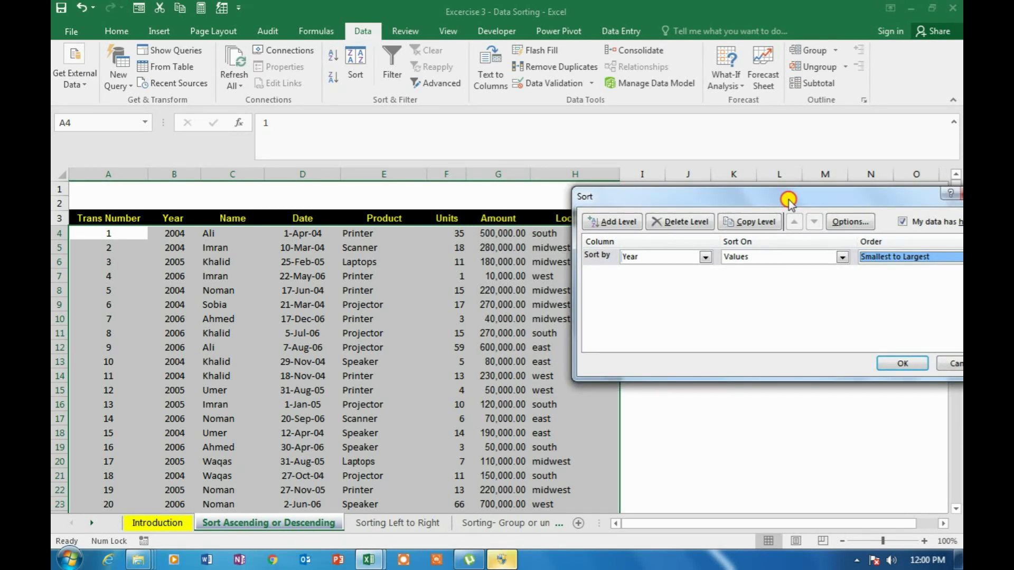
click(614, 224)
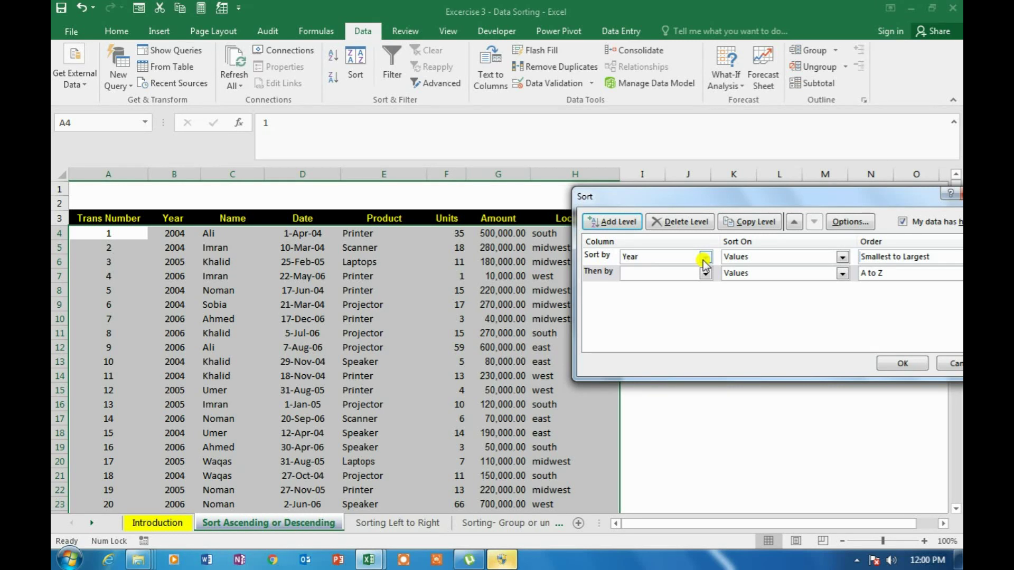
click(669, 273)
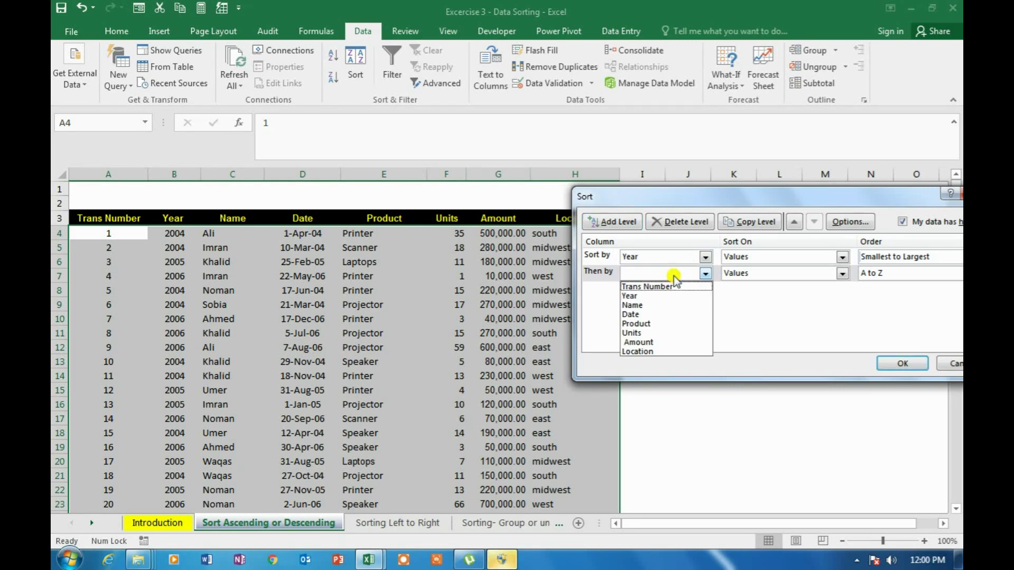
click(656, 306)
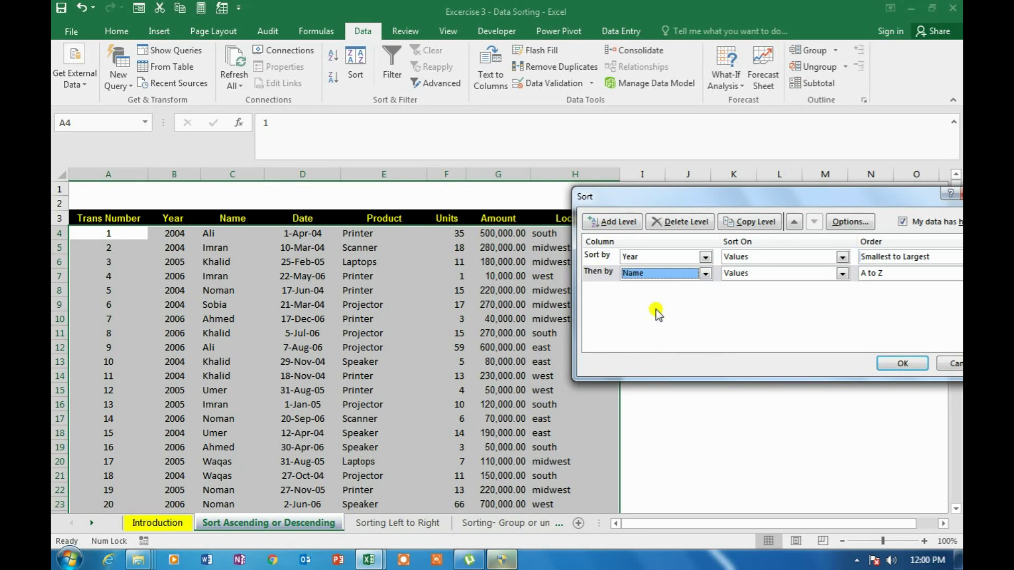
- Copy the Name level and set the copied third level to the Product column
click(762, 226)
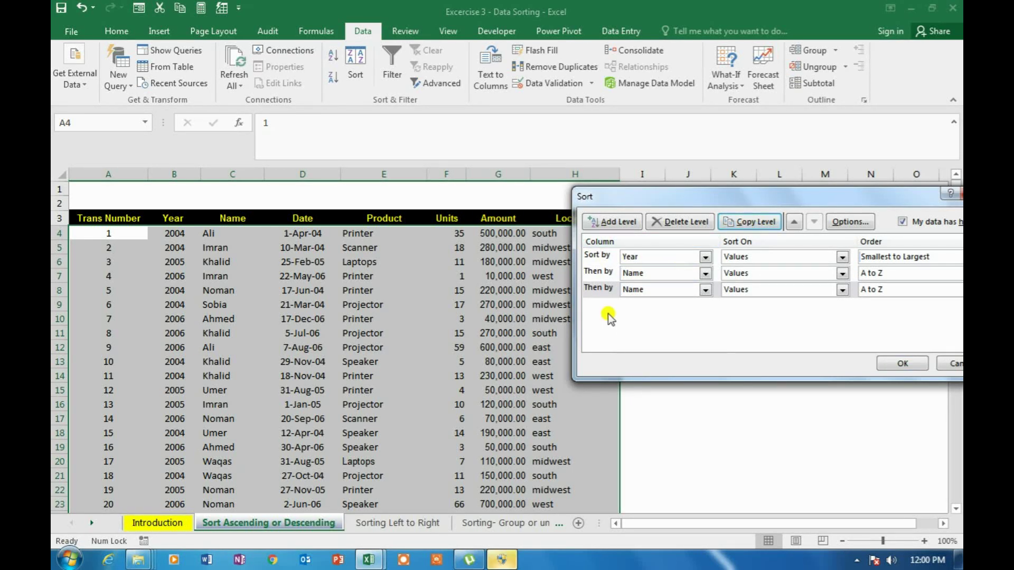
click(682, 292)
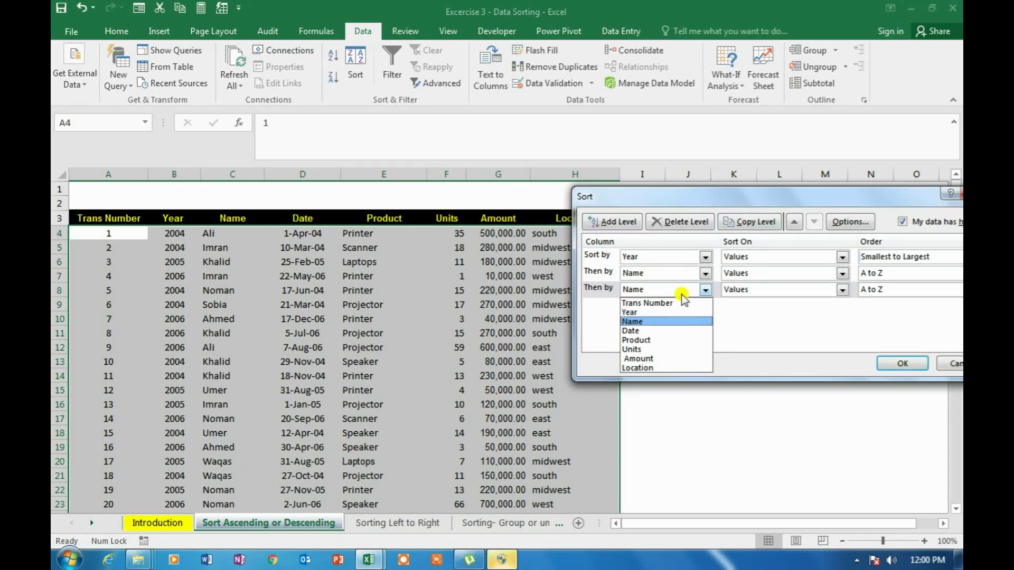
click(650, 340)
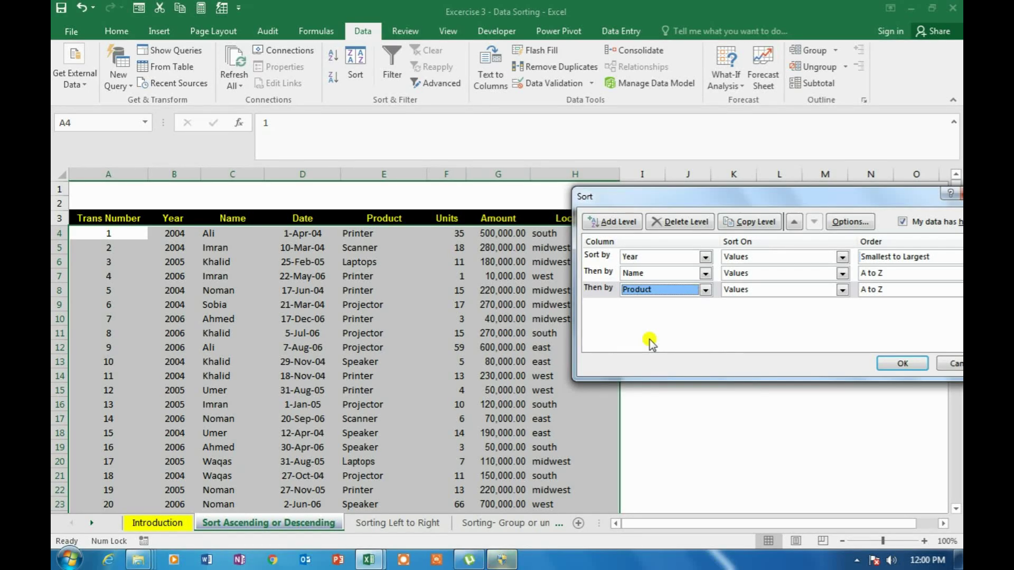
- Keep the Name and Product levels in A to Z order and apply the three-level sort
drag(684, 197, 532, 173)
drag(672, 184, 627, 171)
click(921, 250)
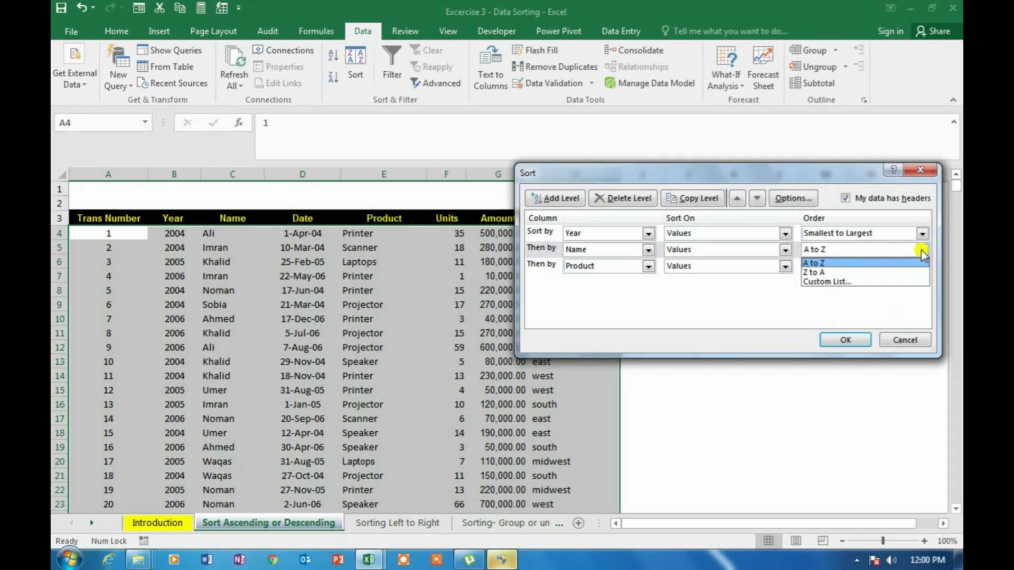
click(921, 263)
click(921, 266)
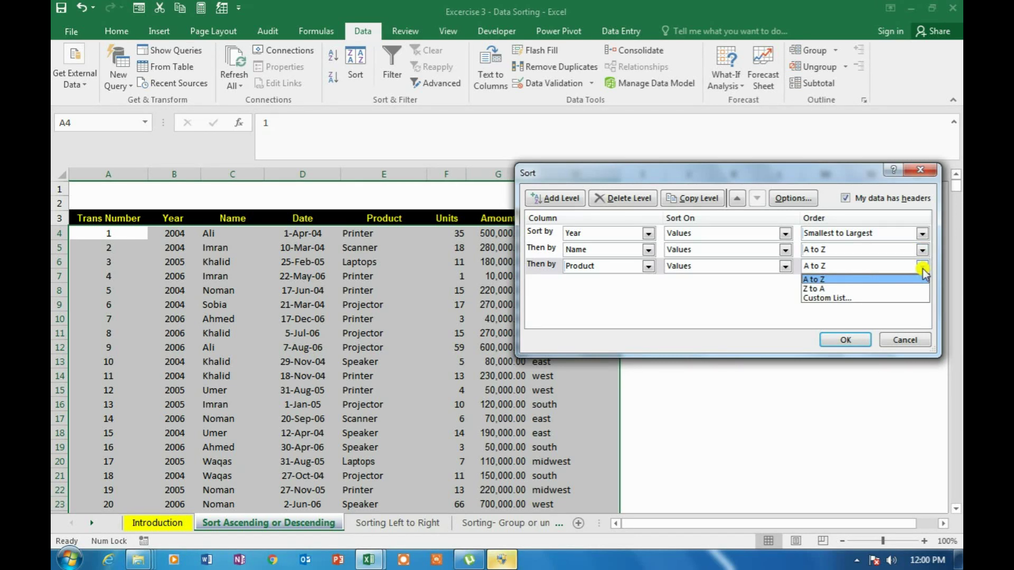
click(925, 269)
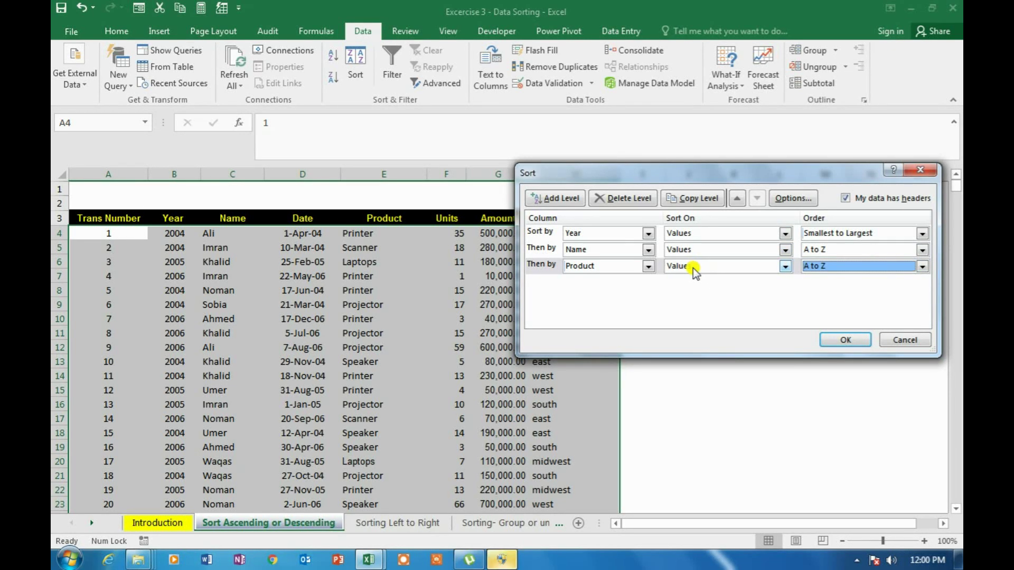
click(845, 341)
- Review how the first 2004 records are ordered by Name and Product, and return to the first record
key(Right)
key(Right)
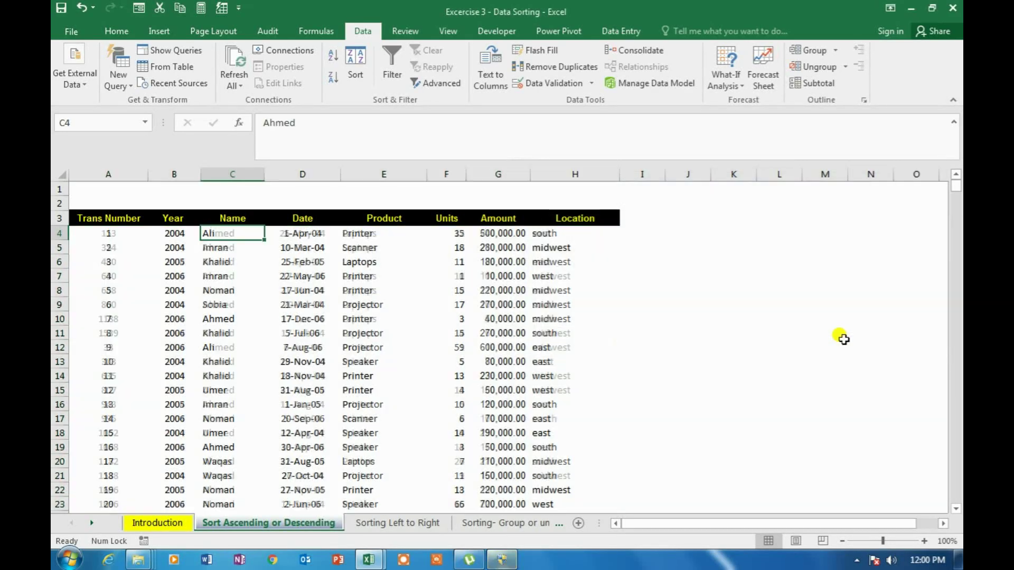
drag(165, 251, 190, 388)
key(Page_Down)
key(Page_Down)
key(Page_Down)
key(Page_Down)
key(Page_Down)
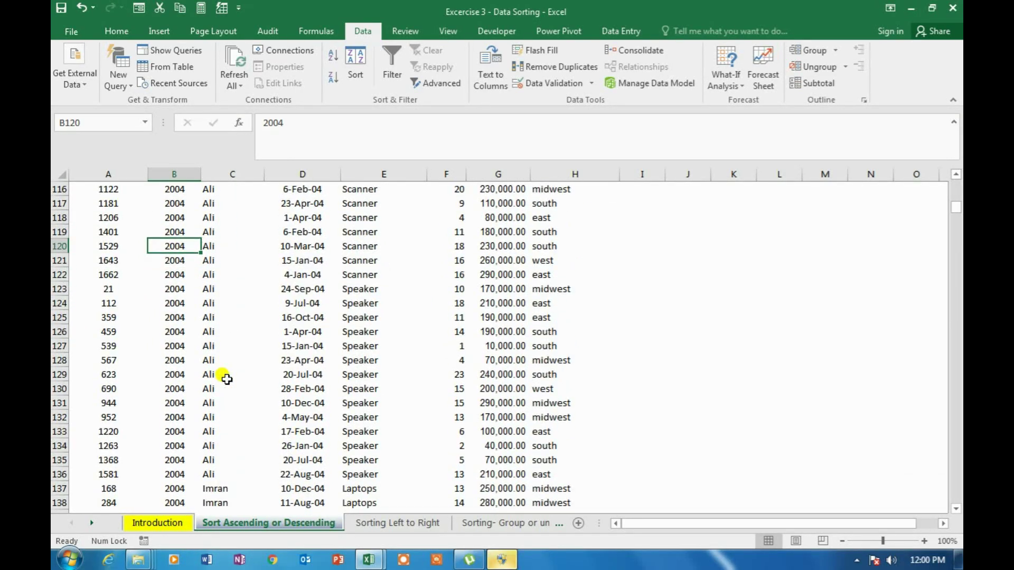
key(Page_Down)
key(Page_Down)
key(Page_Down)
key(Page_Down)
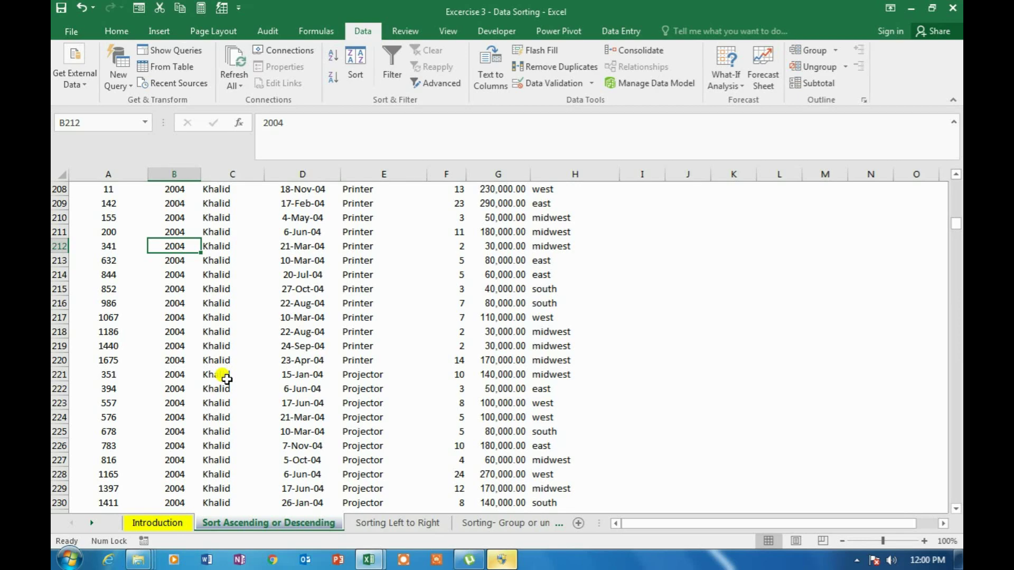
key(Page_Up)
key(Page_Up)
key(Page_Up)
key(Page_Up)
key(Page_Up)
key(Page_Up)
key(Page_Up)
key(Page_Up)
key(Page_Up)
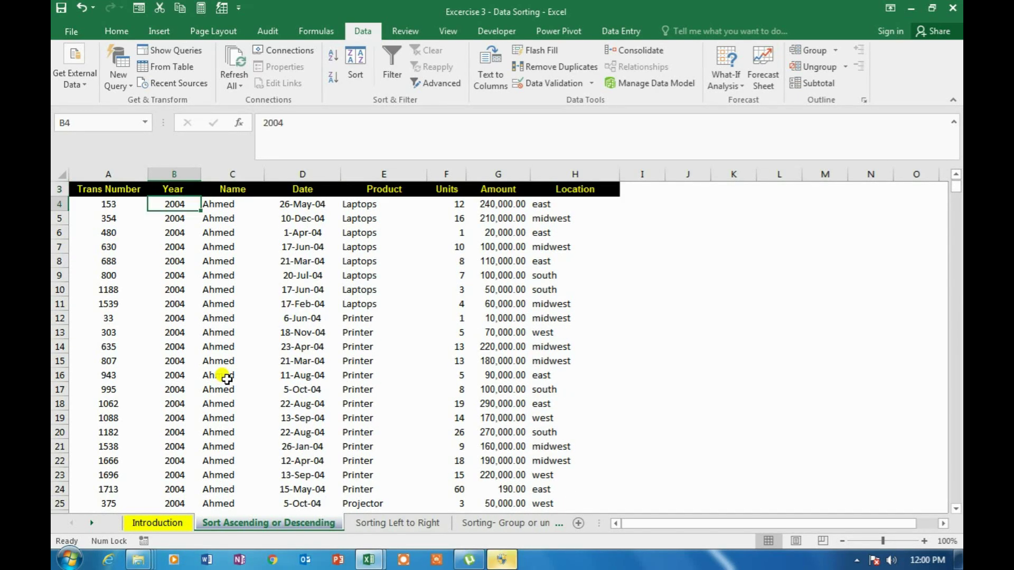
- Page down the Year column from the 2004 records to the 2006 records to check the grouping by year and name
key(Page_Down)
key(Page_Down)
key(Page_Down)
key(Page_Down)
key(Page_Down)
key(Page_Down)
key(Page_Down)
key(Page_Down)
key(Page_Down)
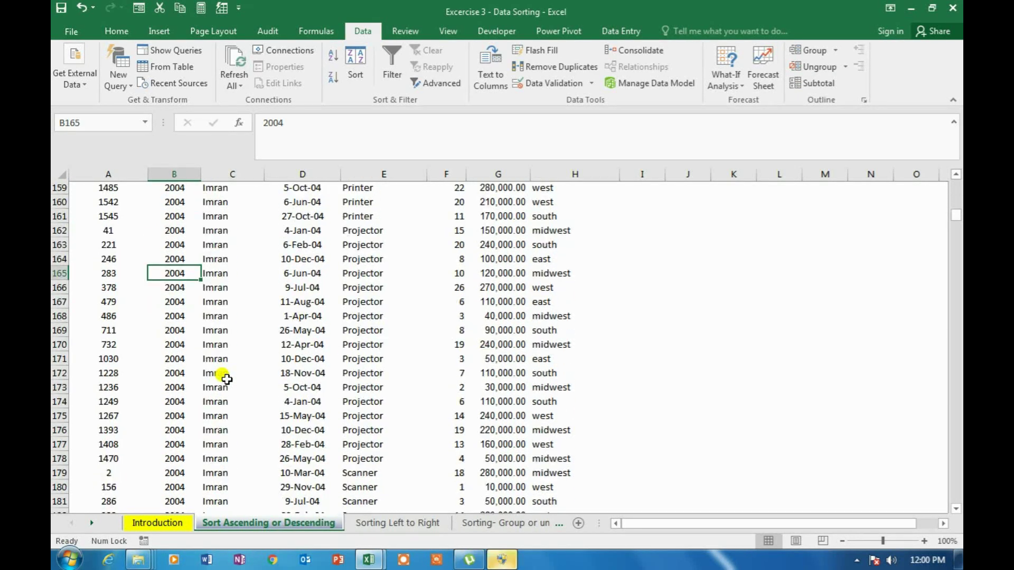
key(Page_Down)
key(Page_Down)
key(Page_Down)
key(Page_Down)
key(Page_Down)
key(Page_Down)
key(Page_Down)
key(Page_Down)
key(Page_Down)
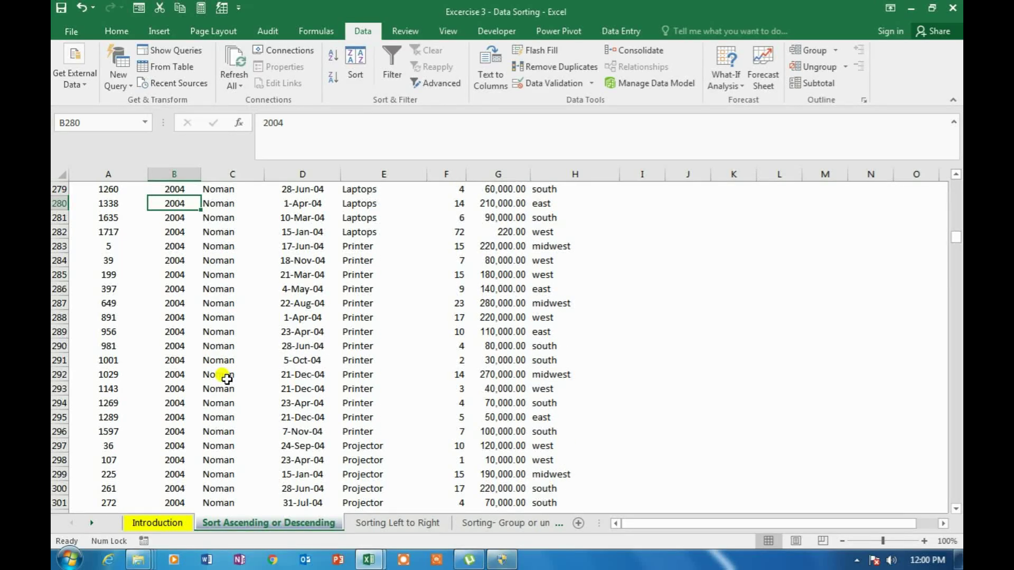
key(Page_Down)
key(Page_Down)
key(Page_Down)
key(Page_Down)
key(Page_Down)
key(Page_Down)
key(Page_Down)
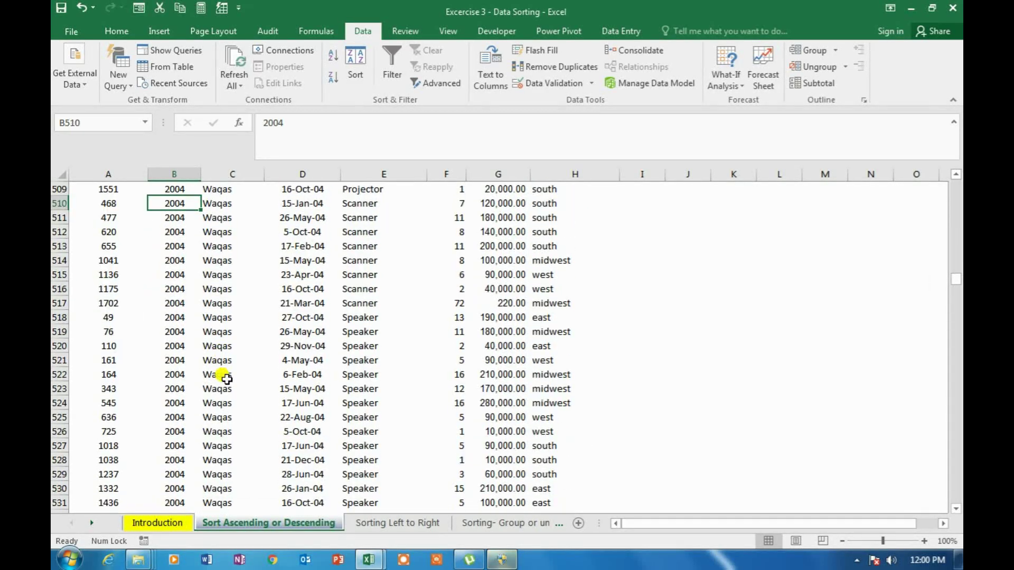
key(Page_Down)
key(Page_Down)
key(Page_Down)
key(Page_Down)
key(Page_Down)
key(Page_Down)
key(Page_Down)
key(Page_Down)
key(Page_Down)
key(Page_Down)
key(Page_Down)
key(Page_Down)
key(Page_Down)
key(Page_Down)
key(Page_Down)
key(Page_Down)
key(Page_Down)
key(Page_Down)
key(Page_Down)
key(Page_Down)
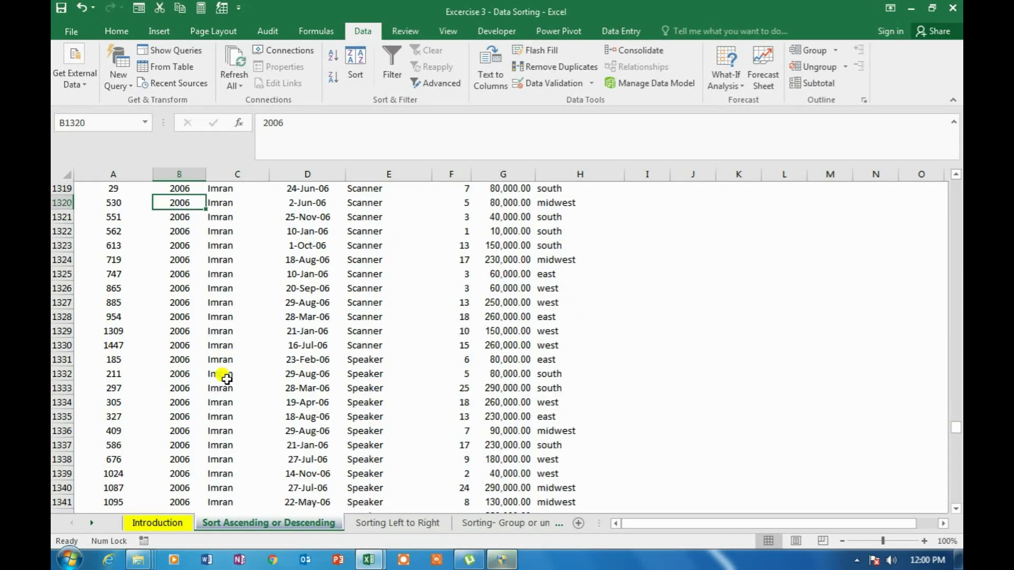
- Check back from the 2006 records to the last 2005 records, and return to the table's first Name cell
key(Page_Up)
key(Page_Up)
key(Page_Up)
key(Page_Up)
key(Page_Up)
key(Page_Up)
key(Page_Up)
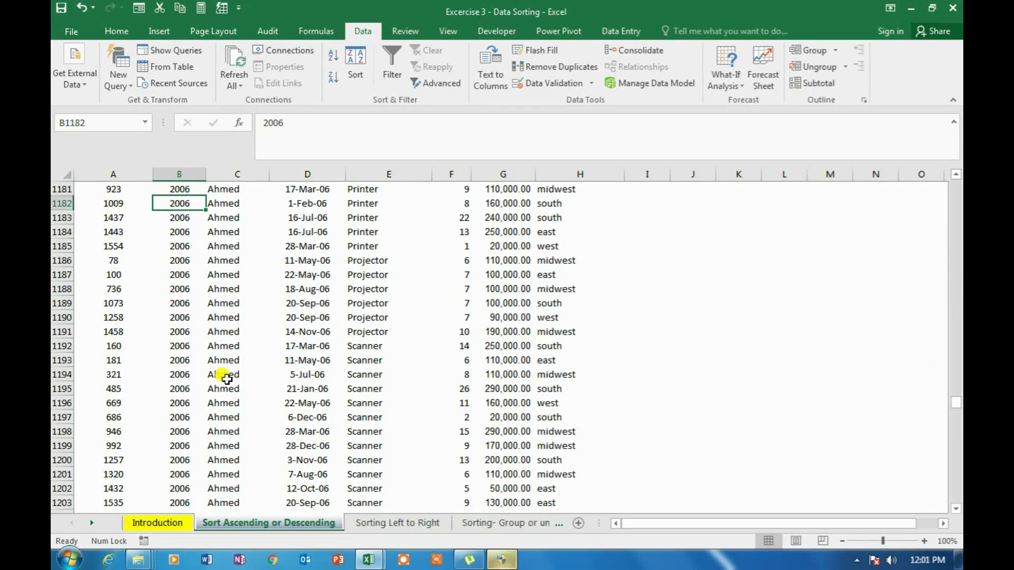
key(Page_Up)
key(Page_Up)
key(Page_Up)
key(Down)
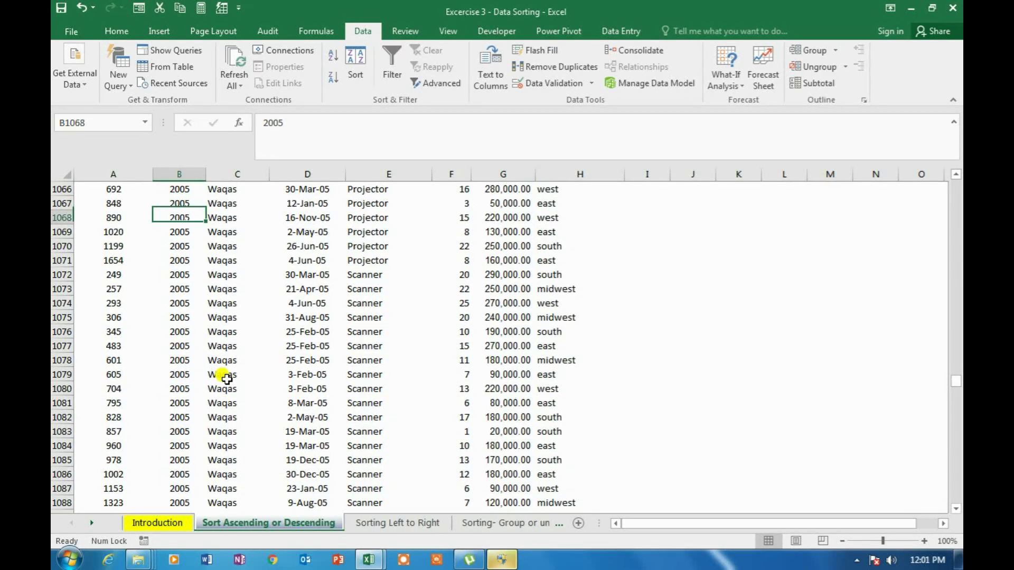
key(Right)
key(ctrl+Up)
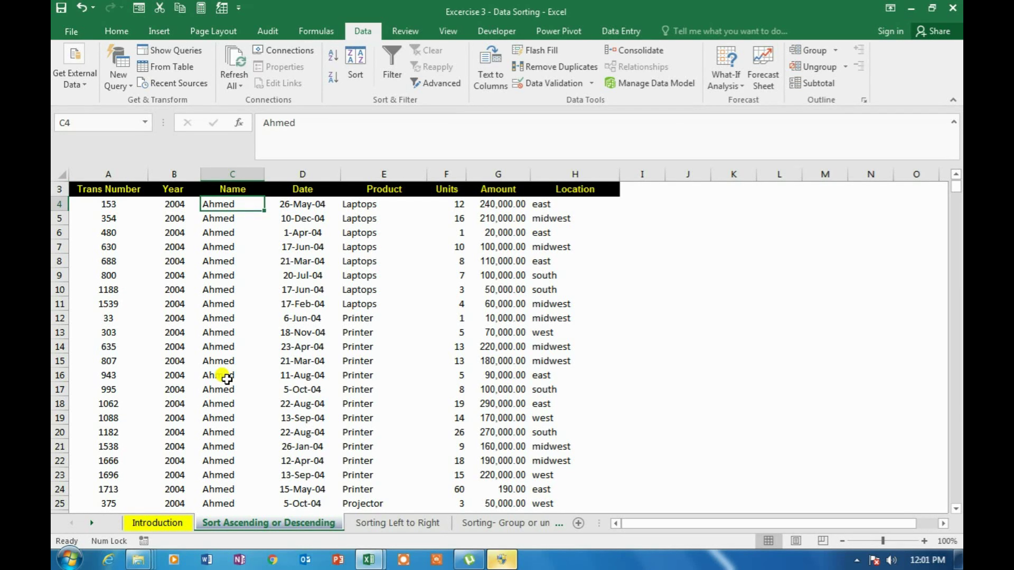
- Reopen the custom Sort settings, review the Year, Name and Product levels, and accept them
click(365, 73)
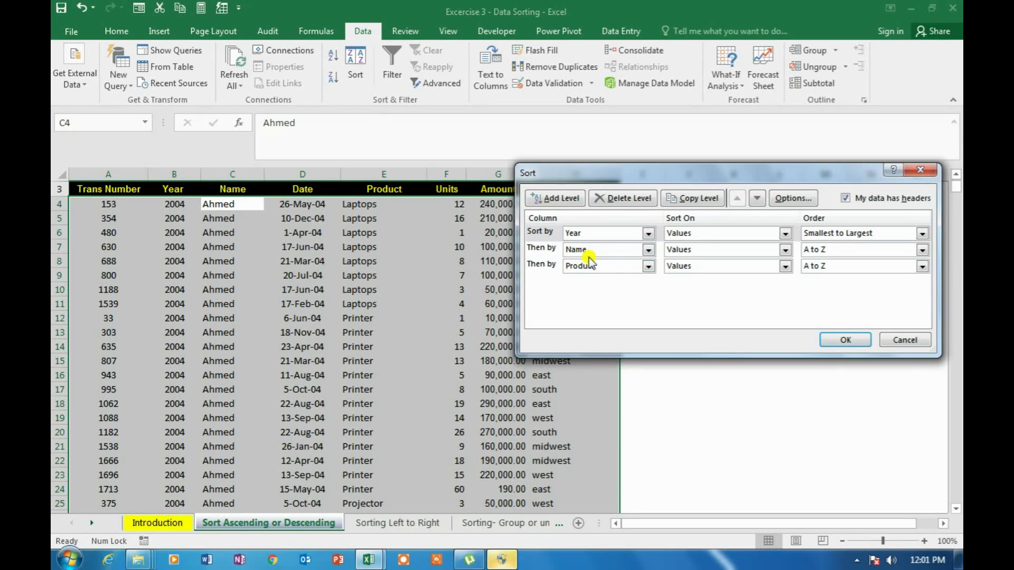
key(Return)
- Append +C164 to the entry in Name cell C7, and return to the header row of the Date column
double_click(224, 246)
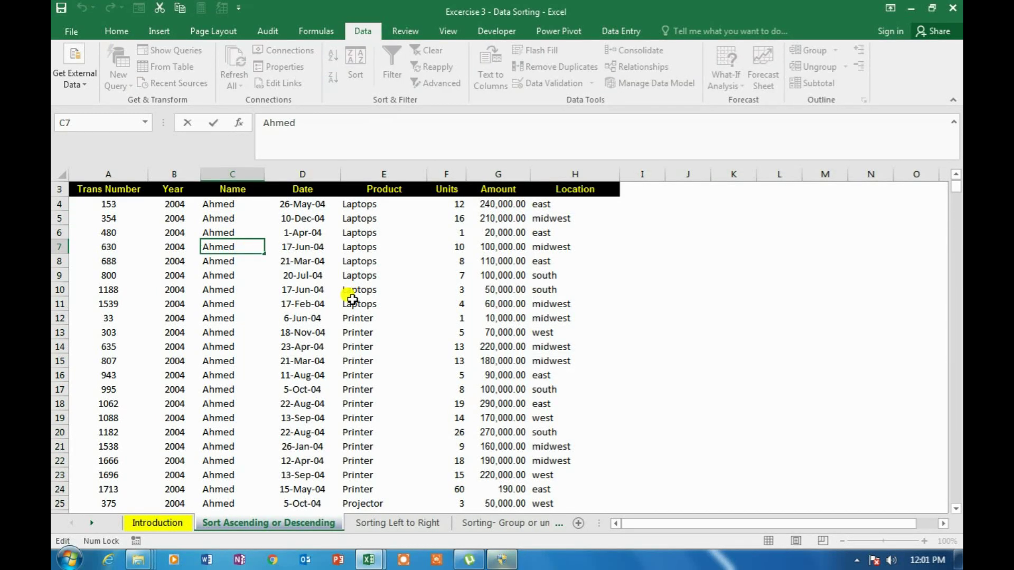
text(+)
key(Page_Down)
key(Page_Down)
key(Page_Down)
key(Page_Down)
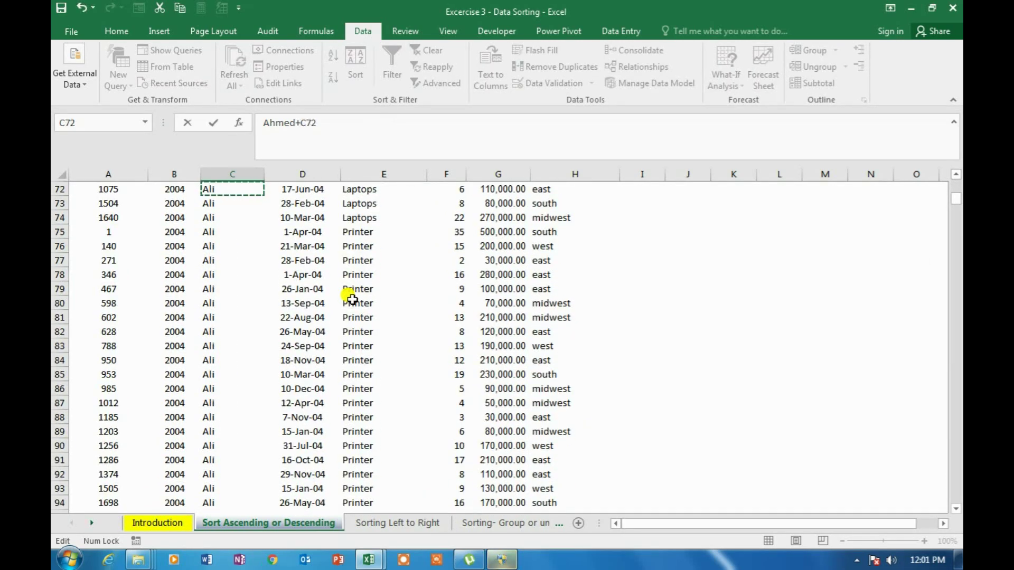
key(Page_Down)
key(Page_Down)
key(Page_Down)
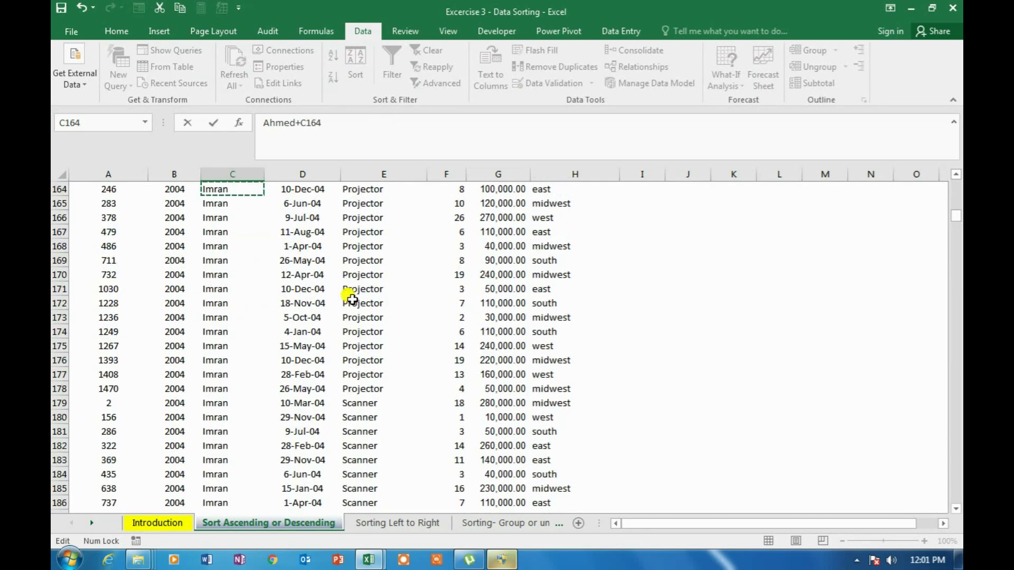
key(Escape)
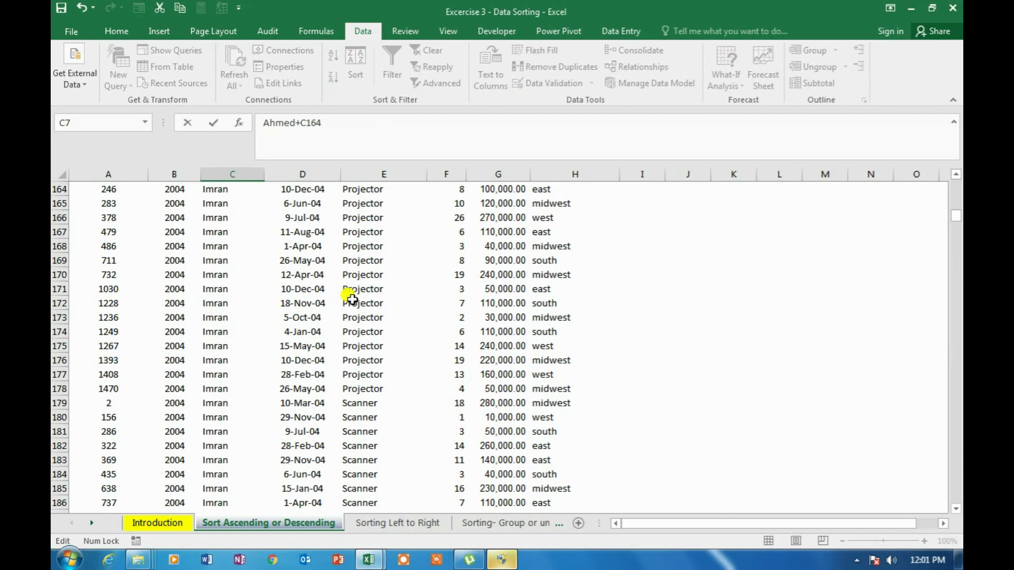
click(270, 260)
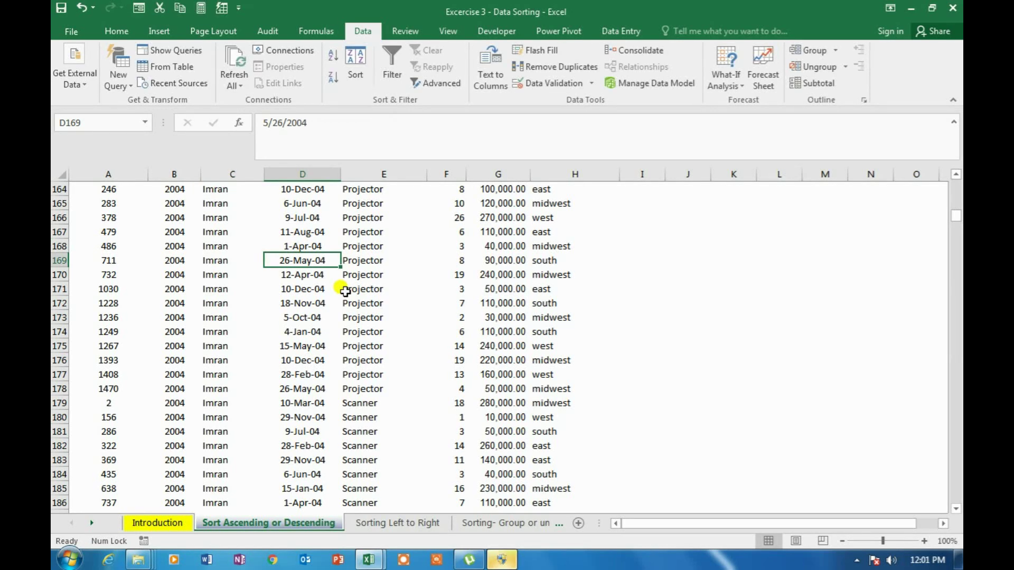
key(ctrl+Up)
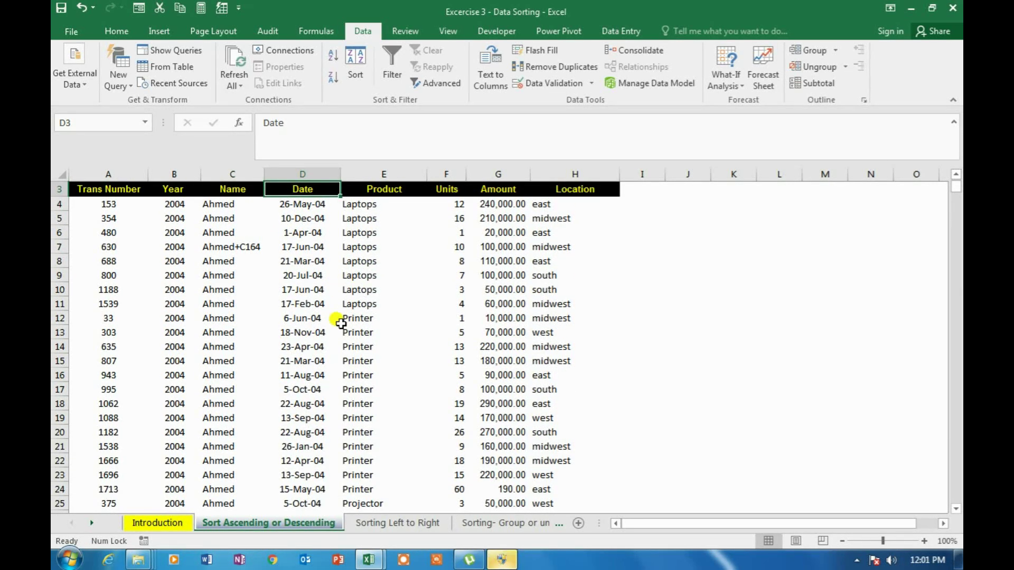
- Check how the first 2004 records are grouped by Name and Product, and return to the Product header
click(221, 208)
drag(224, 213, 222, 333)
drag(378, 202, 407, 359)
scroll(421, 380, down, 1)
scroll(422, 381, down, 1)
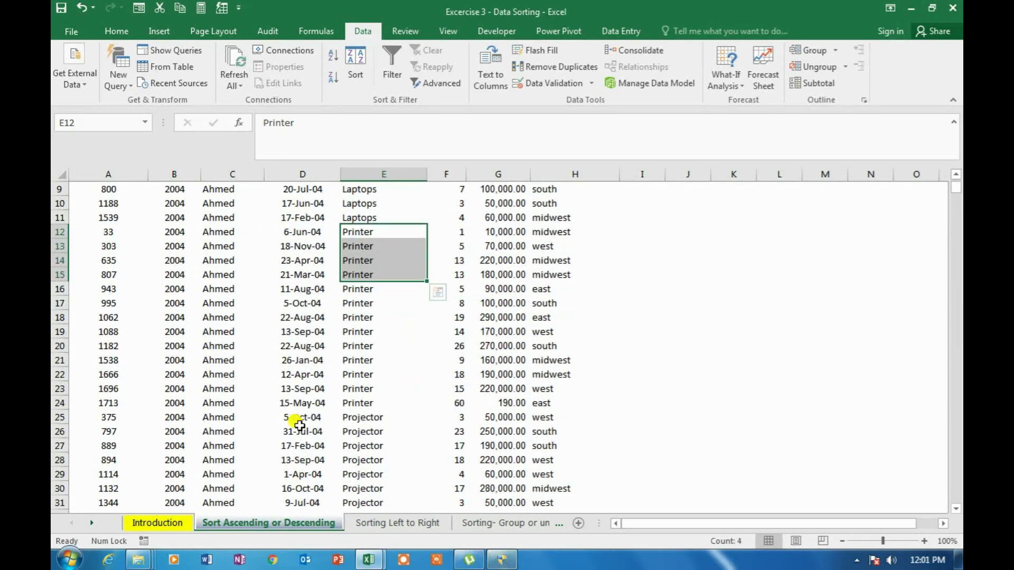
click(387, 385)
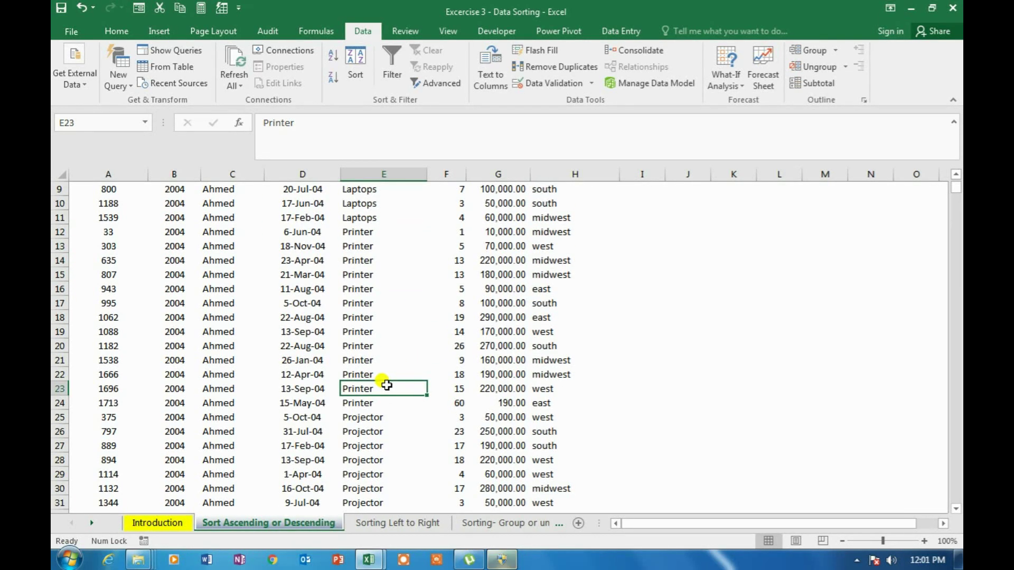
click(363, 359)
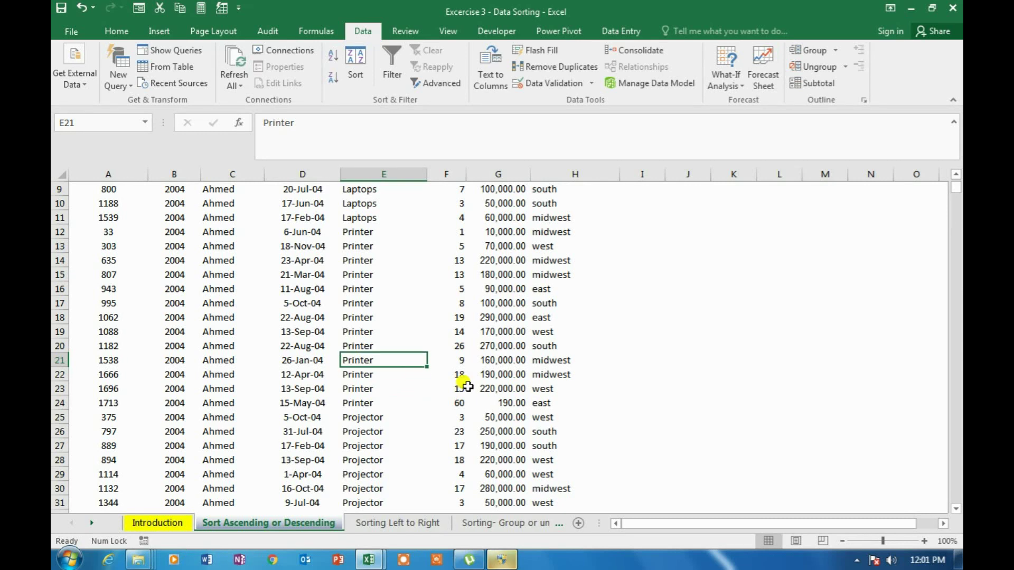
key(ctrl+Up)
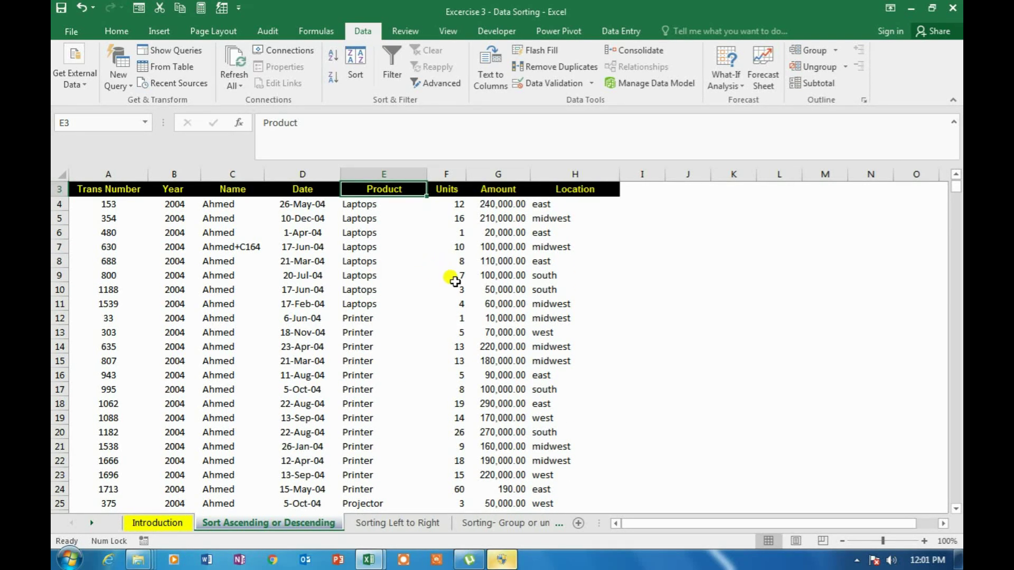
- Examine the Amount values of the laptop records in G4:G11 and the printer records in G12:G24
drag(496, 203, 495, 300)
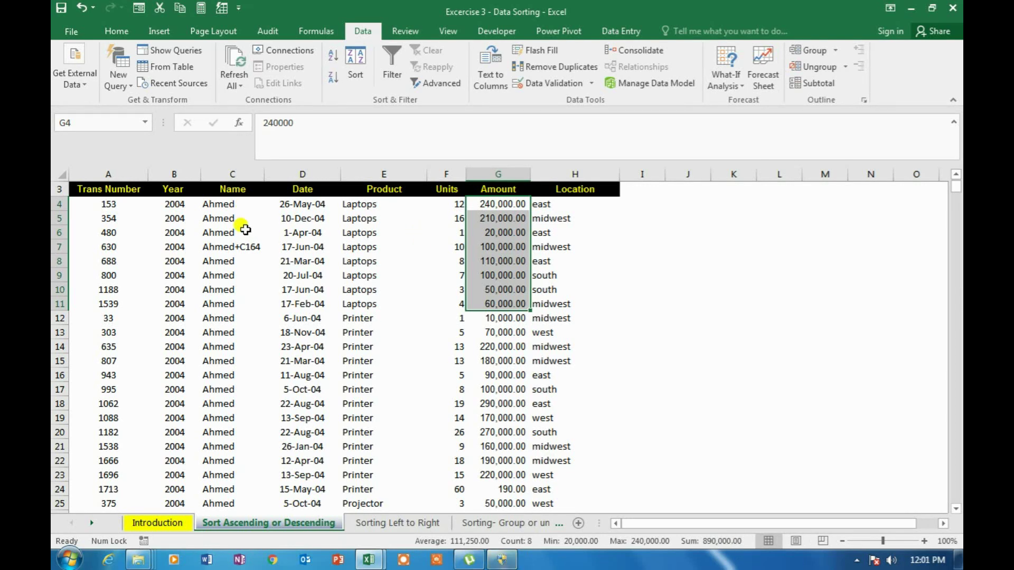
drag(498, 318, 493, 485)
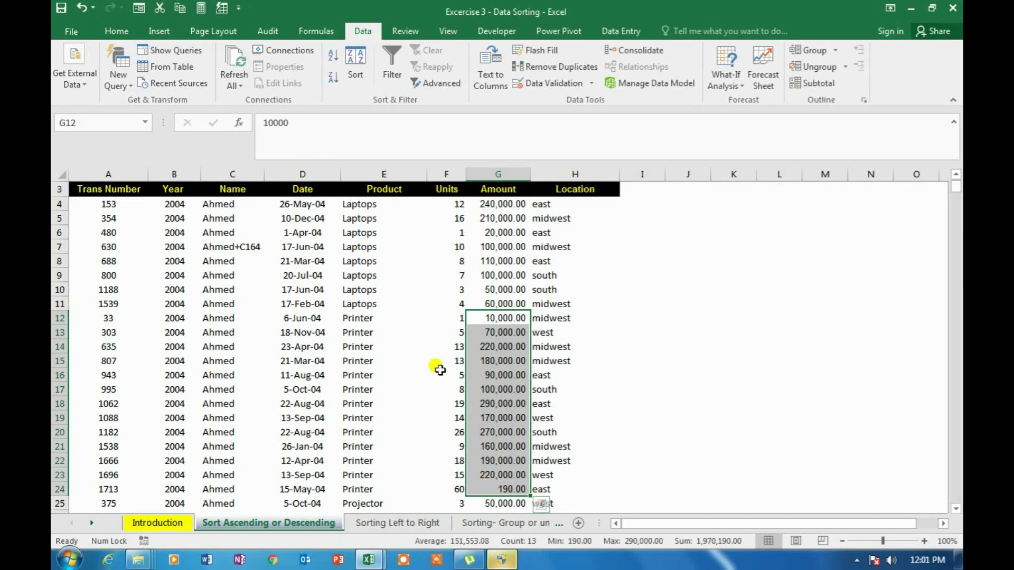
scroll(492, 379, down, 1)
scroll(491, 364, up, 2)
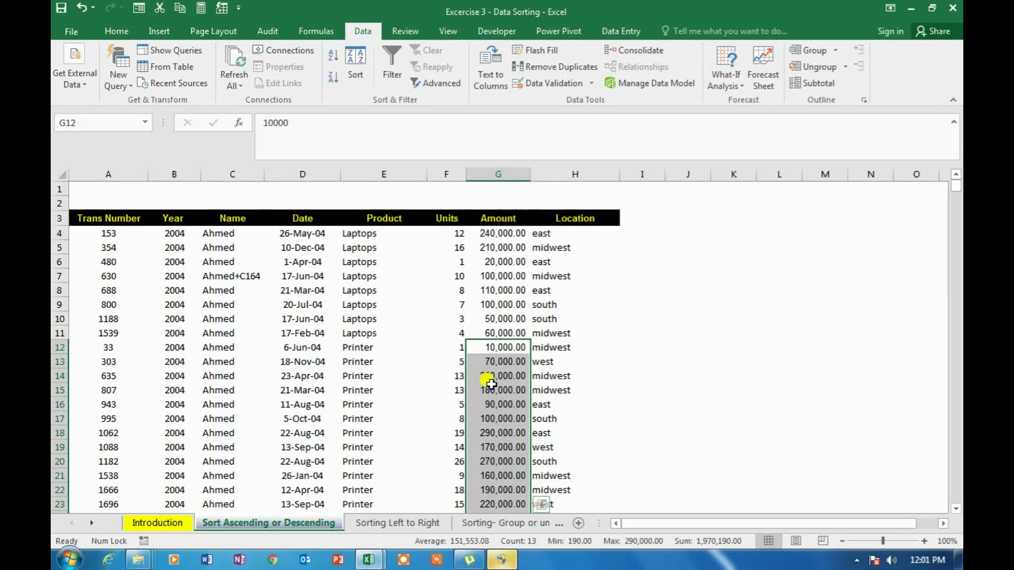
- Sort the table by Trans Number in ascending order and look over the Product and Amount columns
click(156, 275)
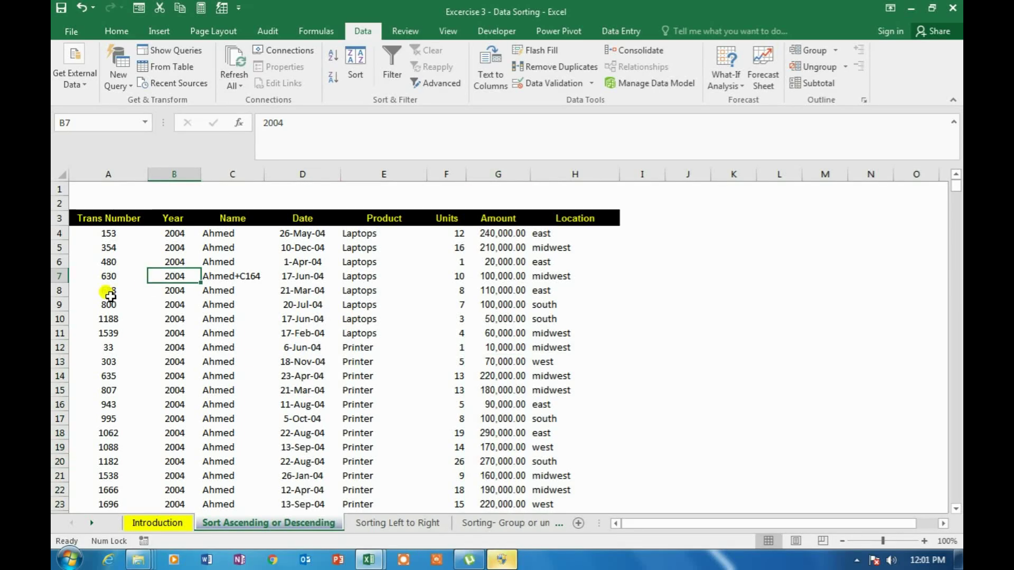
click(101, 276)
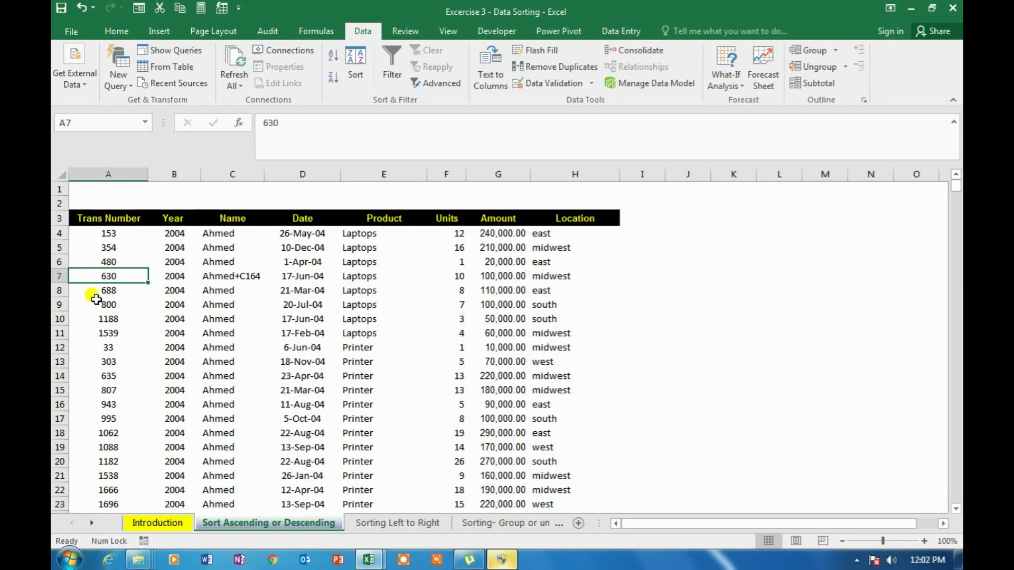
click(332, 62)
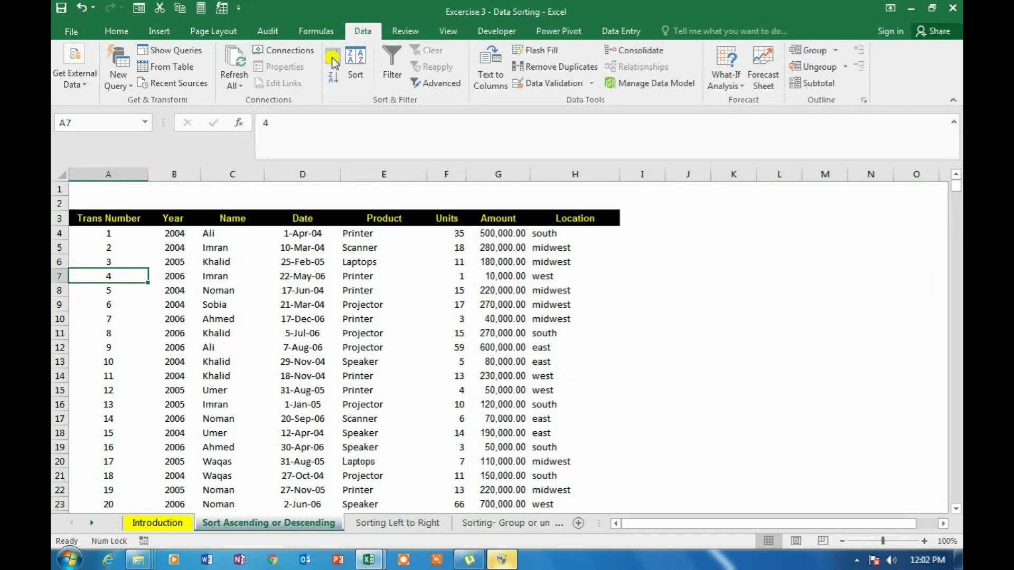
click(364, 292)
drag(496, 248, 506, 352)
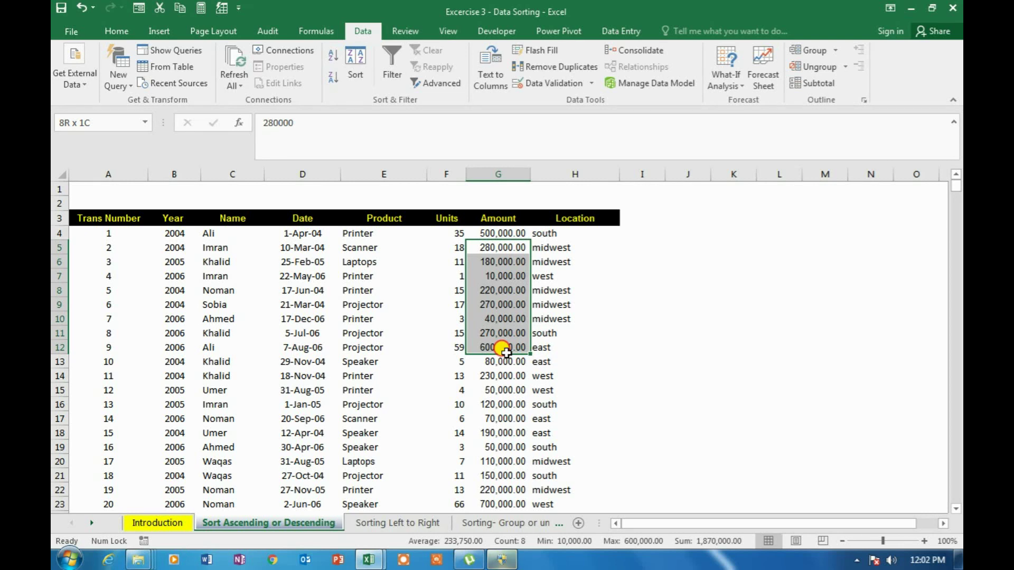
click(302, 247)
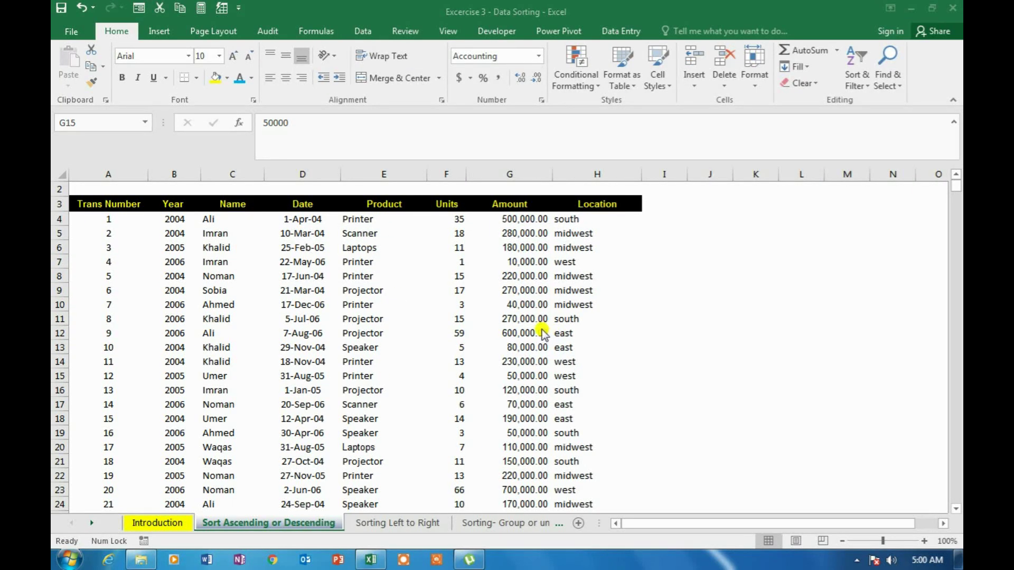
click(543, 317)
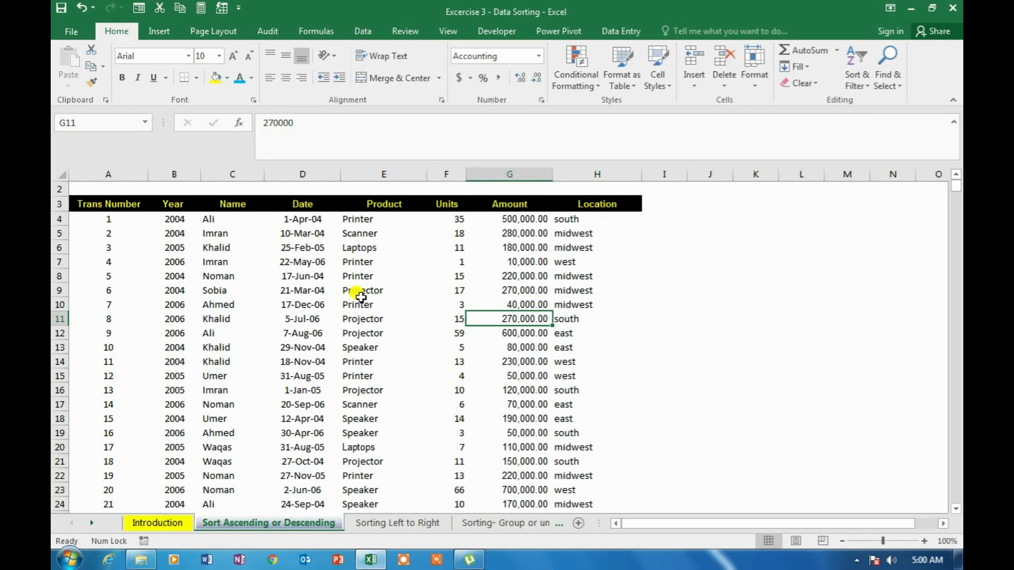
drag(355, 305, 356, 290)
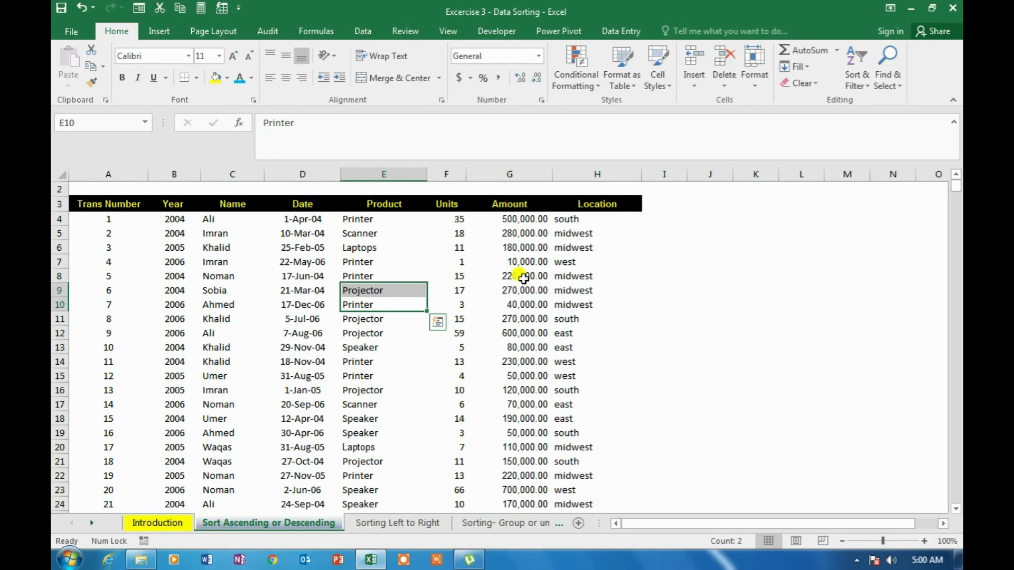
key(alt)
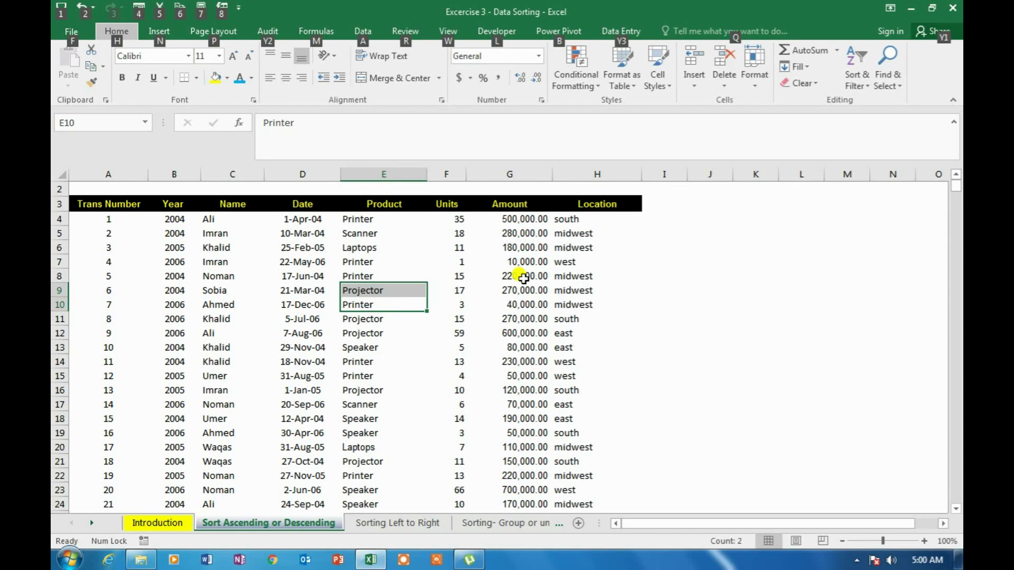
key(a)
key(s)
key(a)
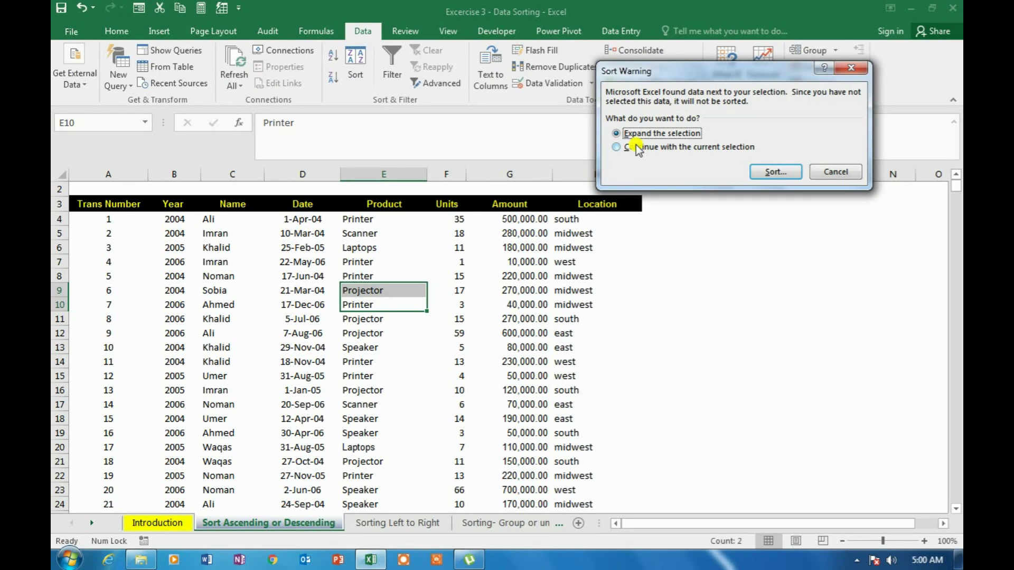
click(775, 171)
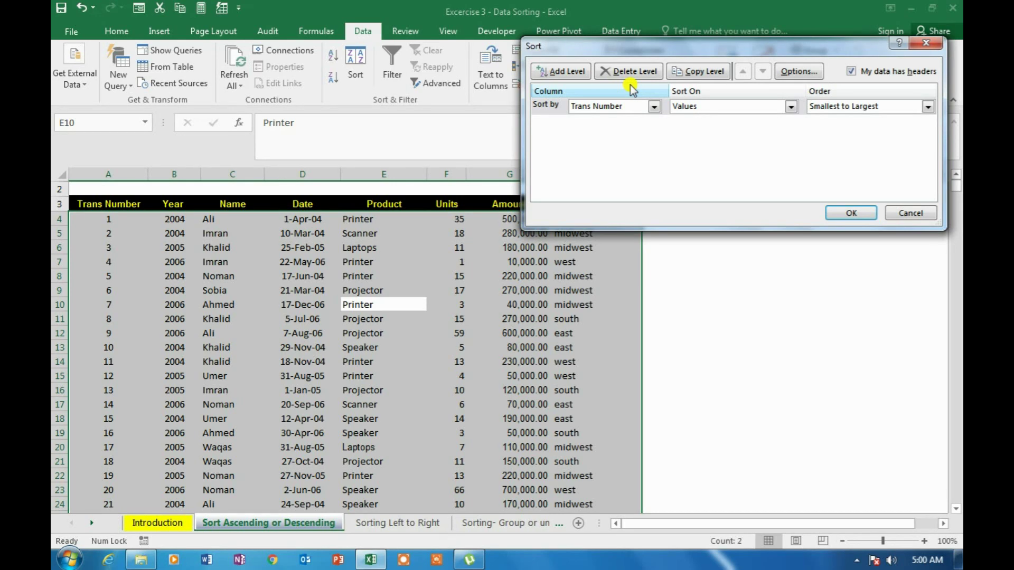
click(910, 212)
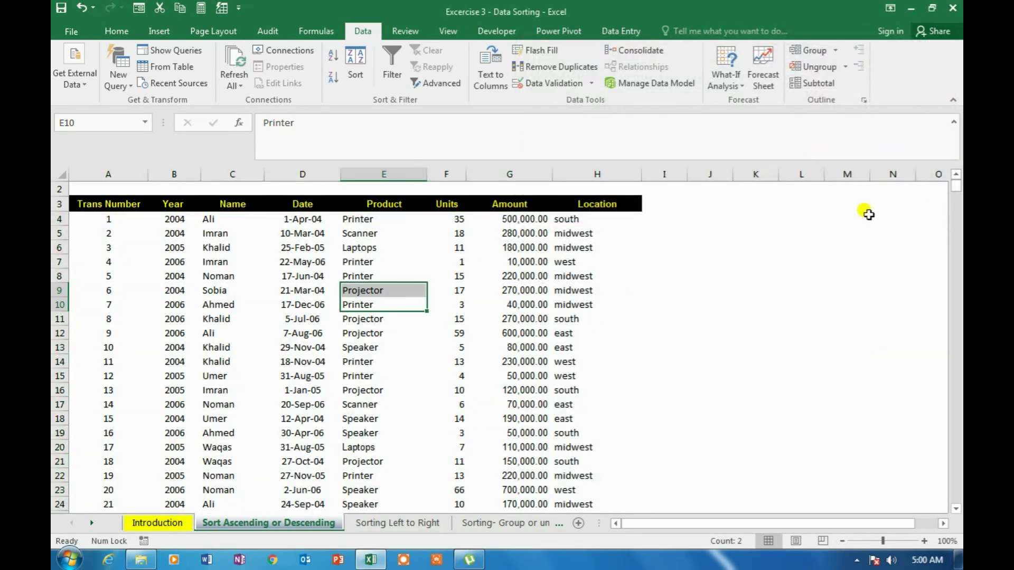
- Look down the Product column for the first yellow-highlighted record in row 27
click(347, 251)
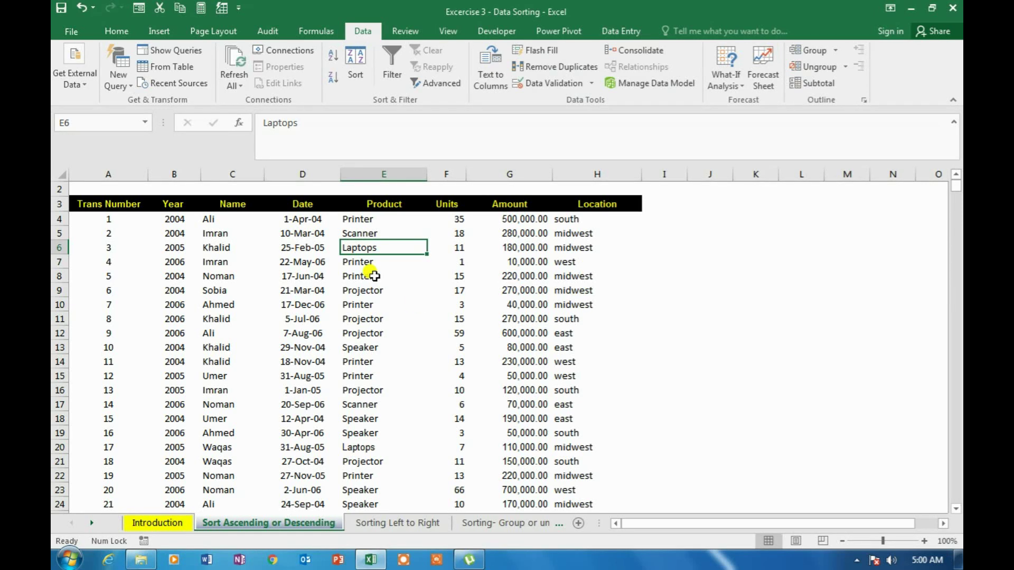
key(Page_Down)
key(Up)
key(Up)
key(Up)
key(Up)
key(Up)
key(Up)
key(Down)
key(Down)
key(Down)
key(Down)
key(Down)
key(Up)
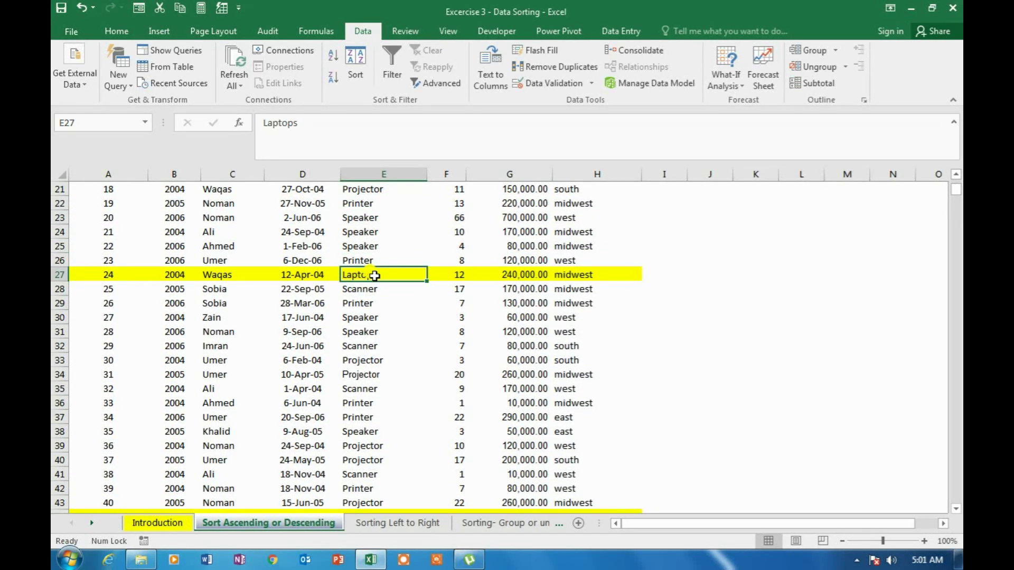
- Examine the records further down for more yellow-highlighted rows, and return to the first Product cell
key(Page_Down)
key(Page_Down)
key(Page_Up)
key(Down)
key(Down)
key(Down)
key(Down)
key(Down)
key(Down)
key(Down)
key(Down)
key(Down)
key(Down)
key(Down)
key(Down)
key(Down)
key(Down)
key(Down)
key(Down)
key(Down)
key(Down)
key(Down)
key(Down)
key(Down)
key(Down)
key(Down)
key(Down)
key(Down)
key(Down)
key(Down)
key(Down)
key(Down)
key(Down)
key(Down)
key(Down)
key(Down)
key(Down)
key(Down)
key(Down)
key(Down)
key(Down)
key(ctrl+Up)
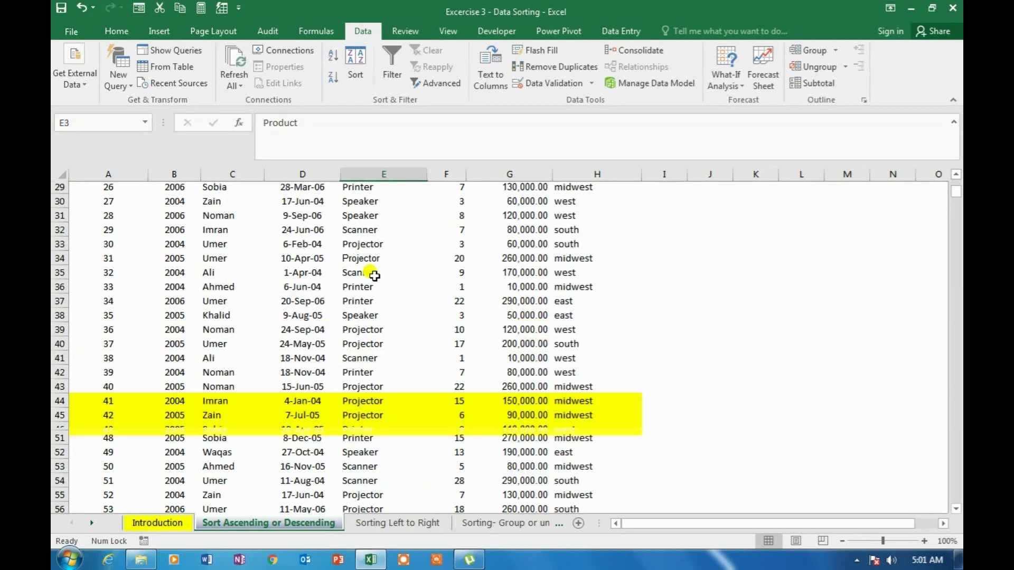
key(Up)
key(Down)
key(Down)
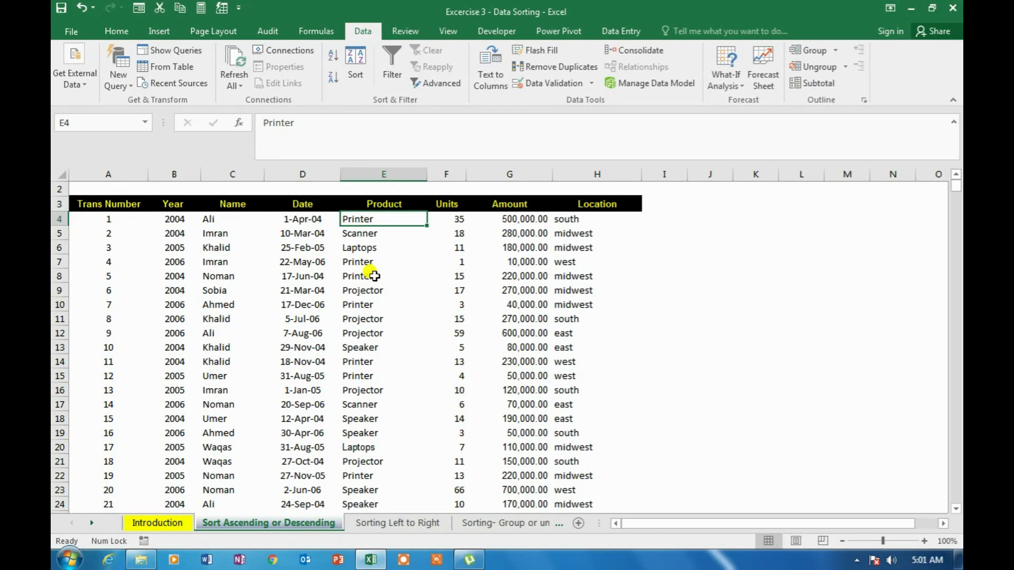
- Custom-sort the table by Product on Cell Color, with the yellow-highlighted records on top
key(Down)
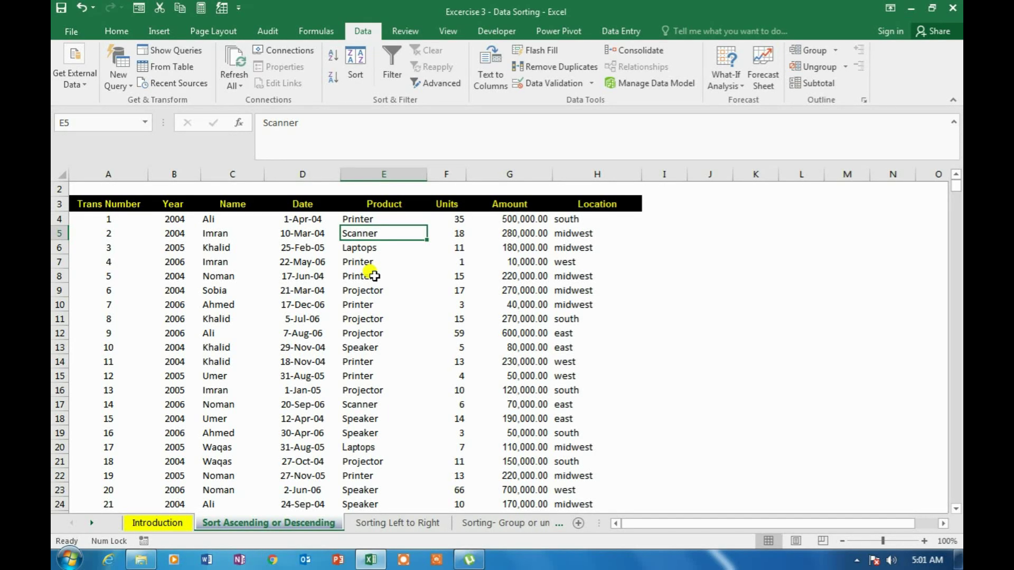
key(alt)
key(a)
key(s)
key(s)
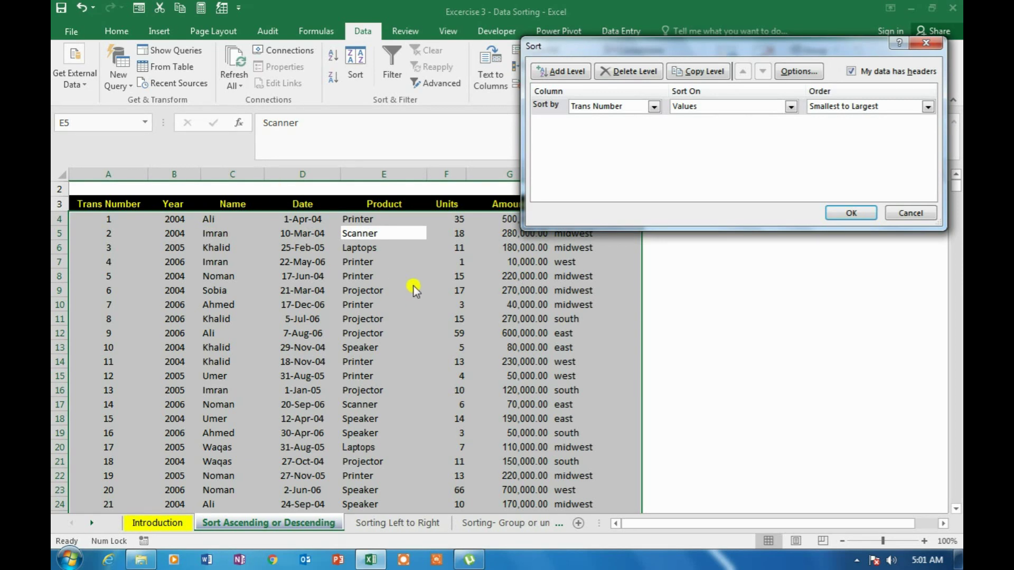
click(654, 107)
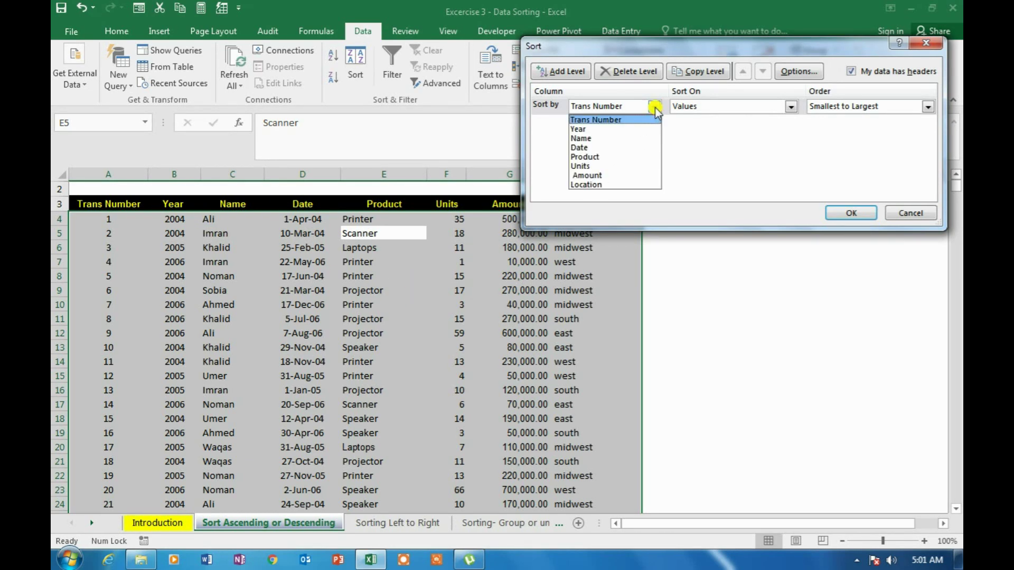
click(616, 156)
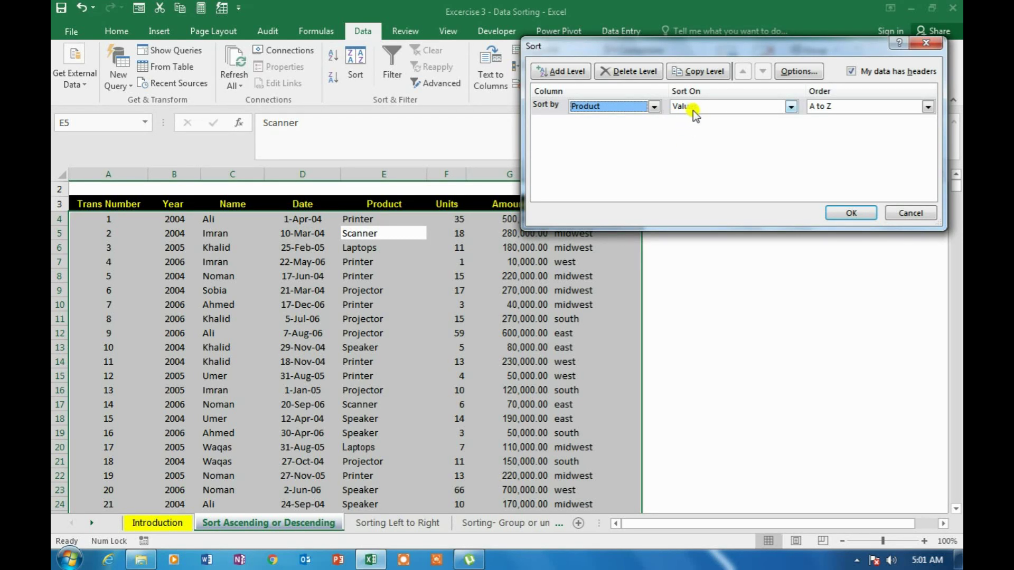
click(790, 107)
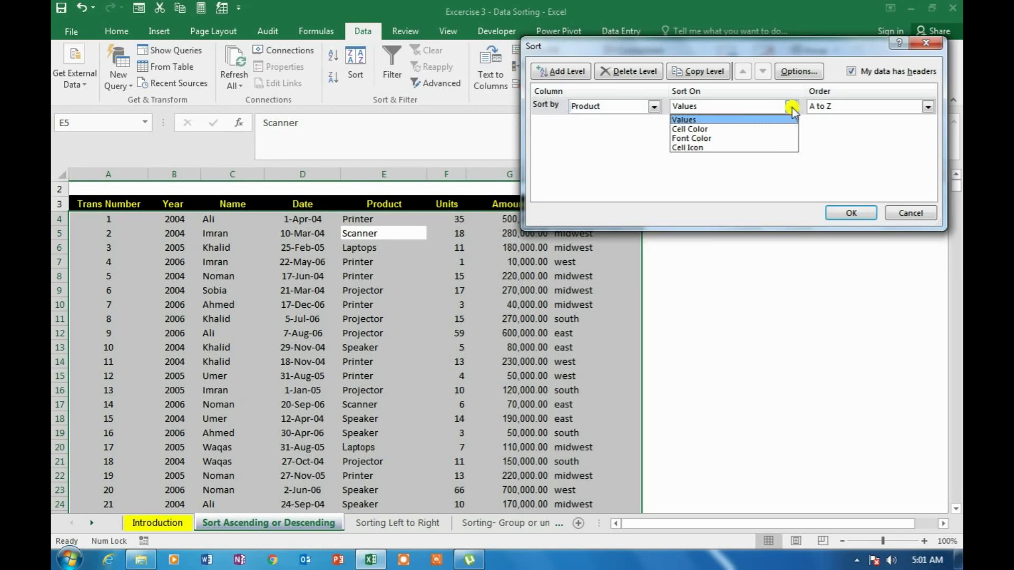
click(757, 130)
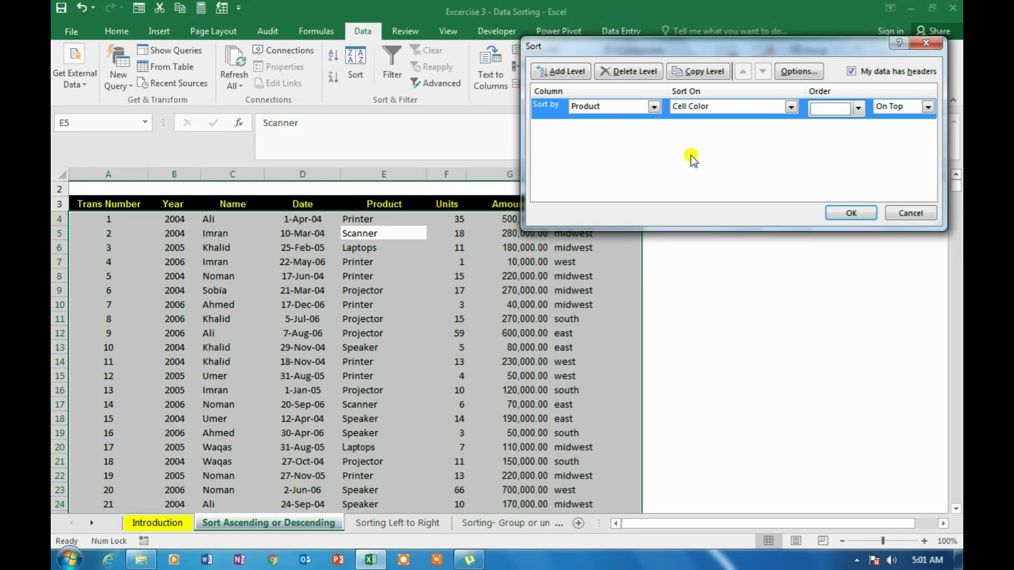
click(858, 108)
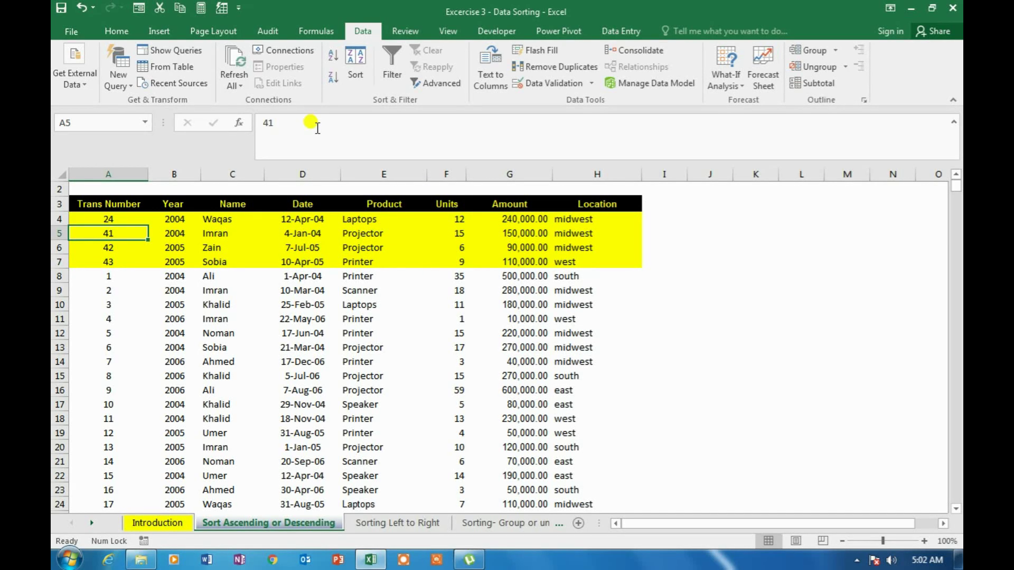
- Re-sort the table by Trans Number ascending and custom-sort it by Trans Number on Font Color, with the blue font on top
click(329, 57)
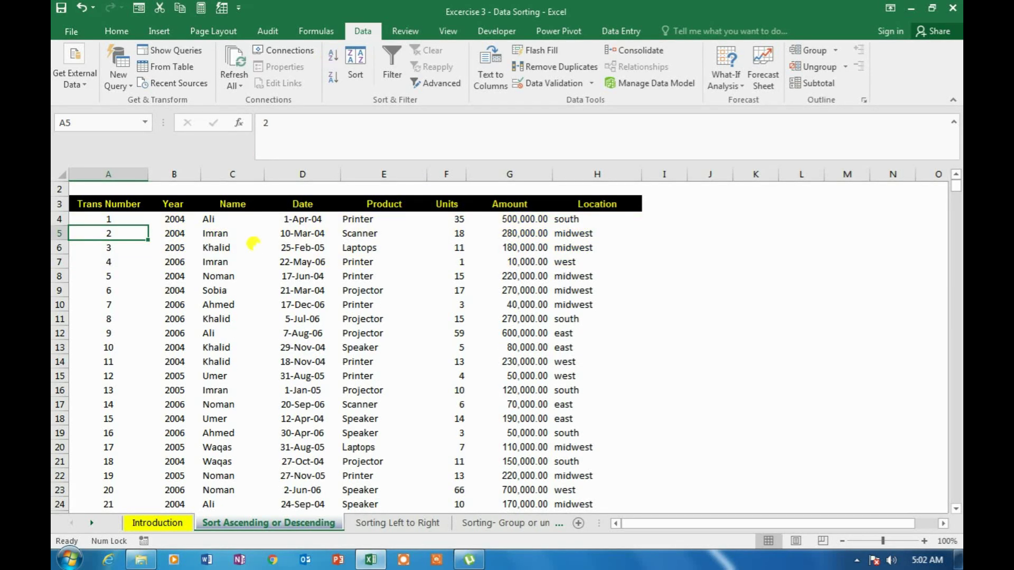
click(390, 293)
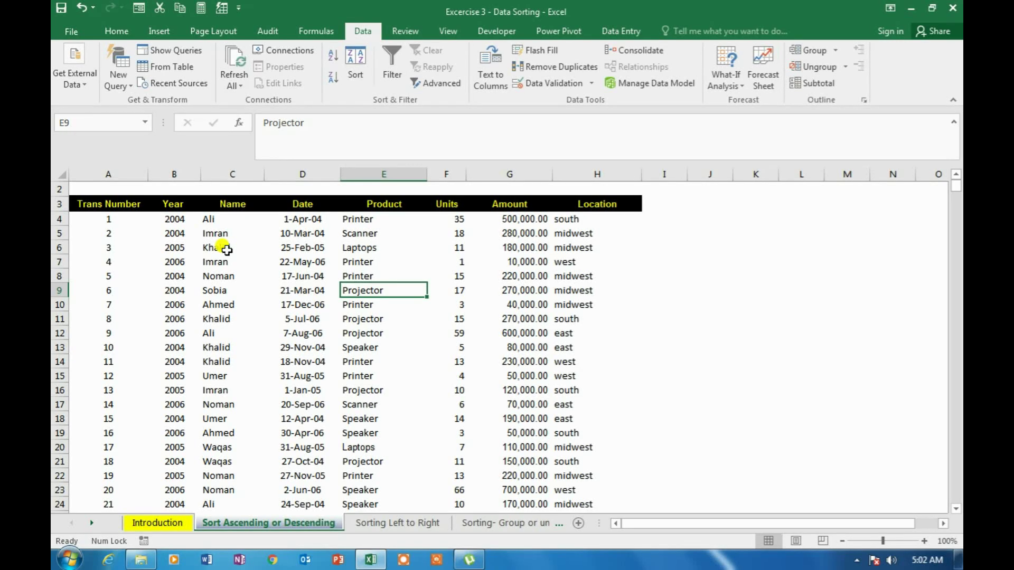
key(alt+a)
key(s)
key(s)
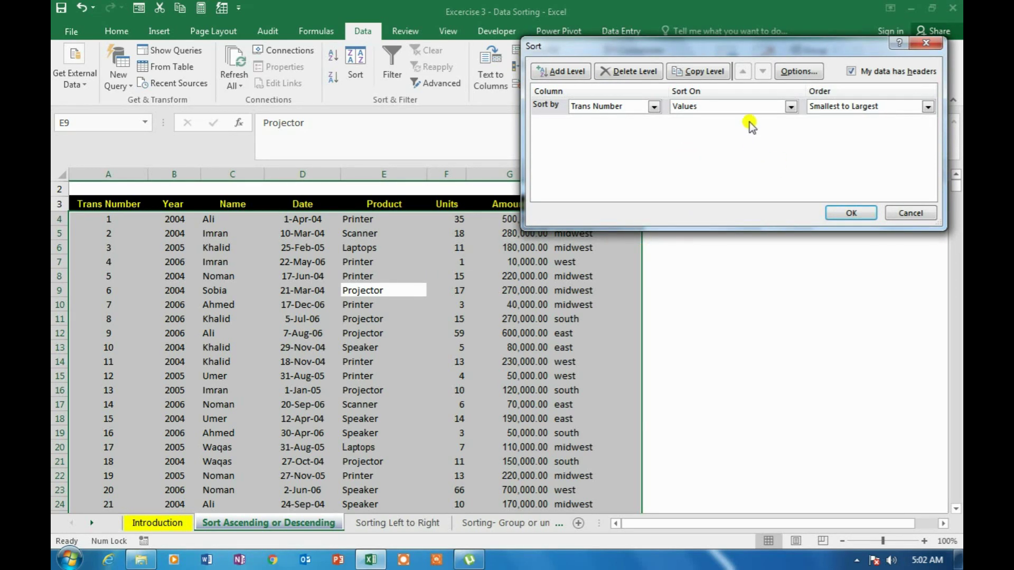
click(749, 112)
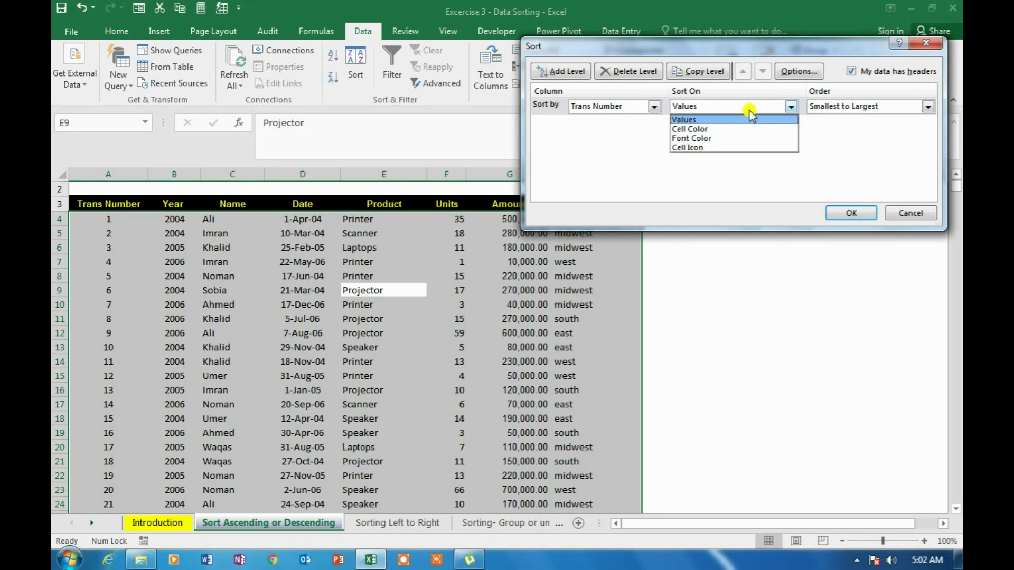
click(736, 138)
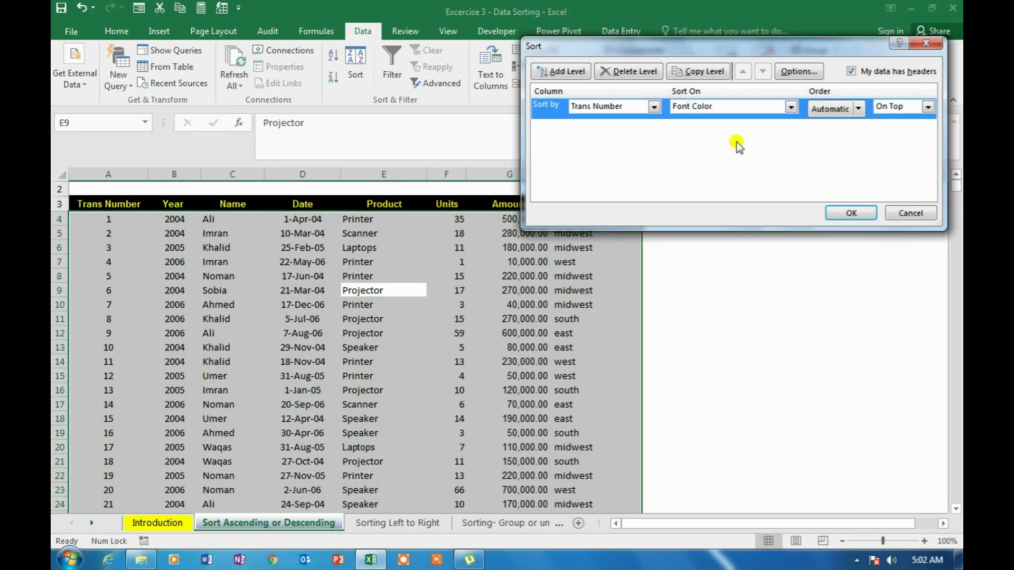
click(860, 109)
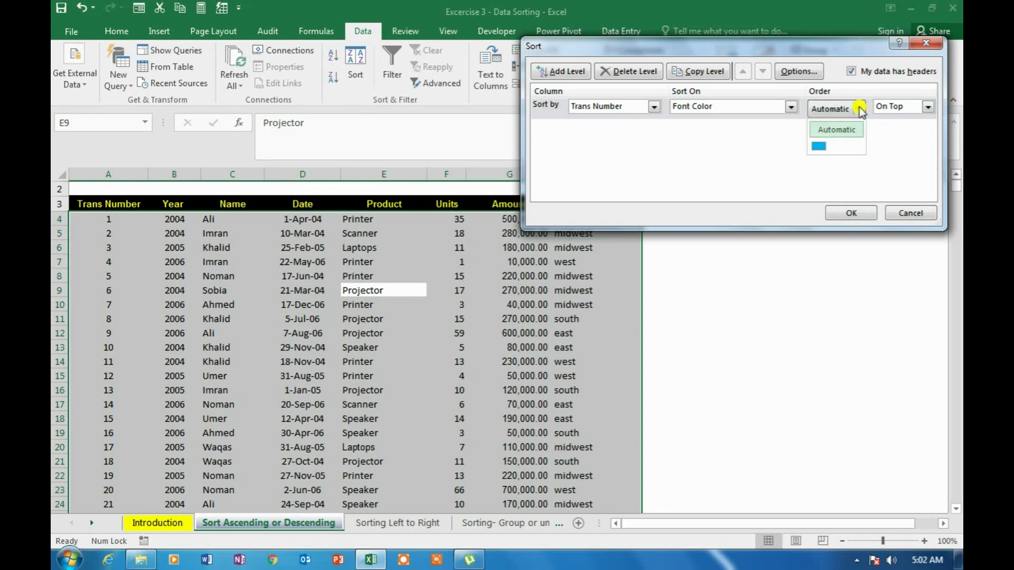
click(818, 148)
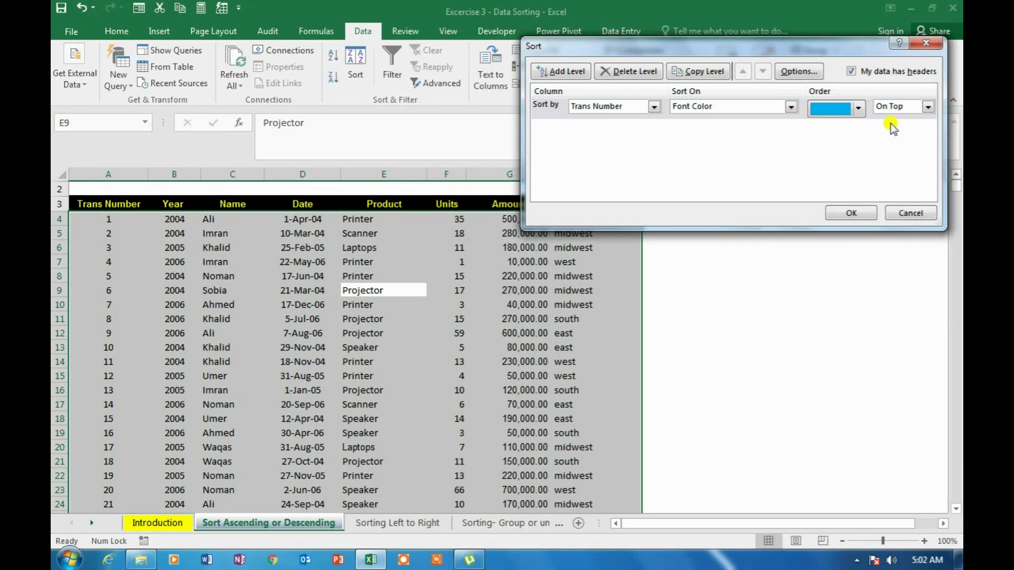
click(851, 213)
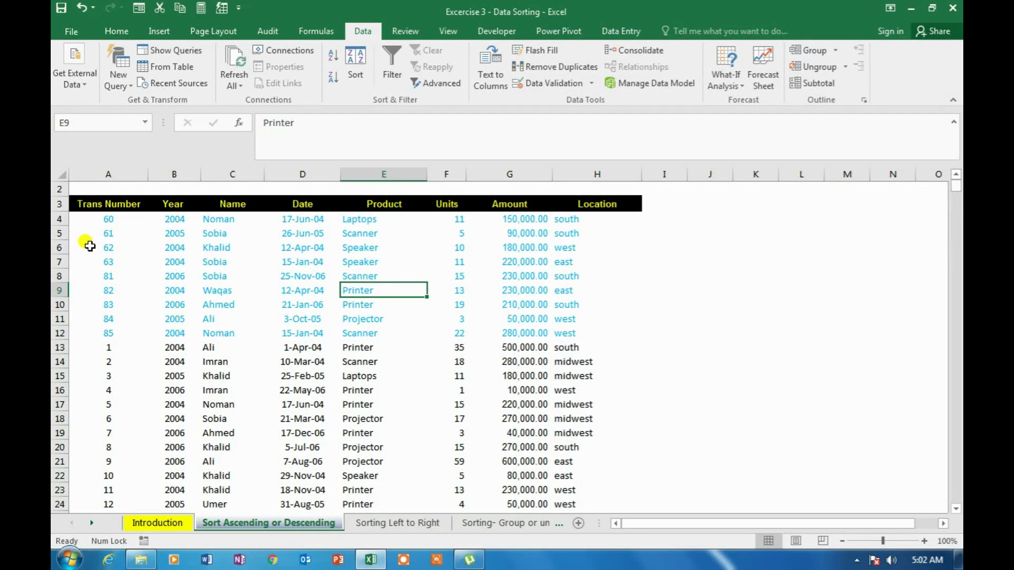
- Restore the table to ascending Trans Number order and select a cell in the Amount column
click(100, 233)
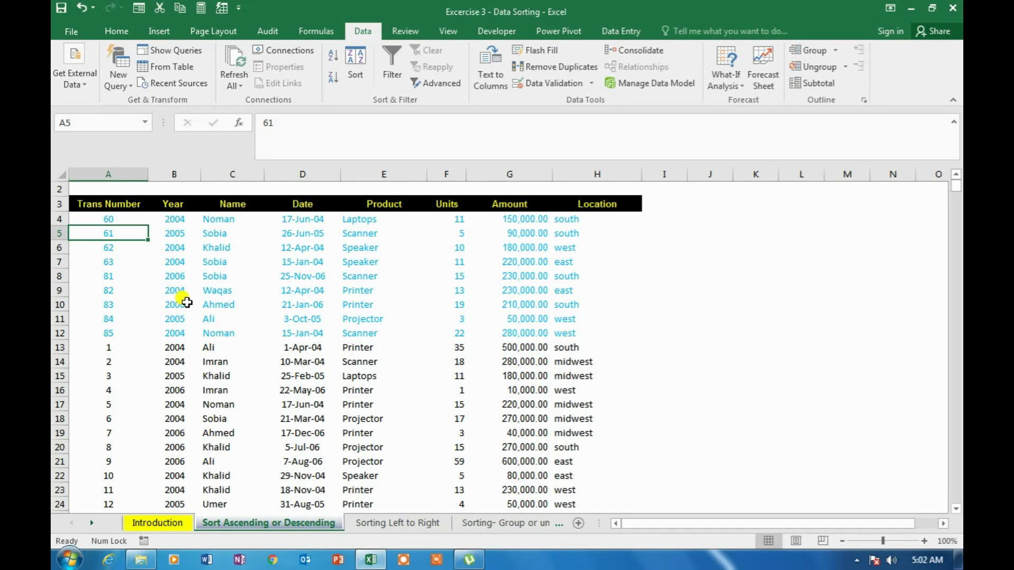
click(333, 59)
click(499, 272)
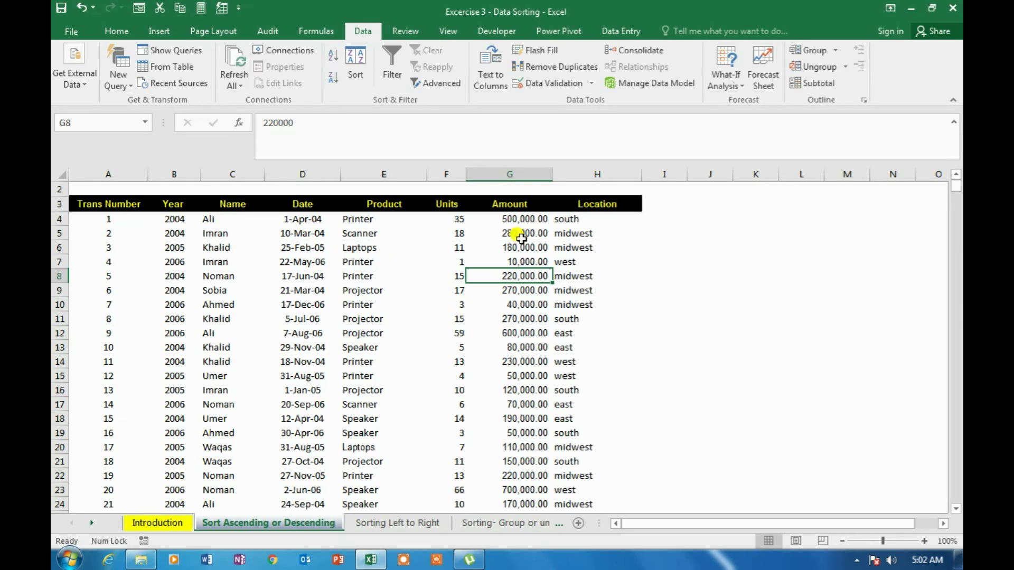
- Apply the three colored arrows icon set as conditional formatting to all values in the Amount column
click(516, 218)
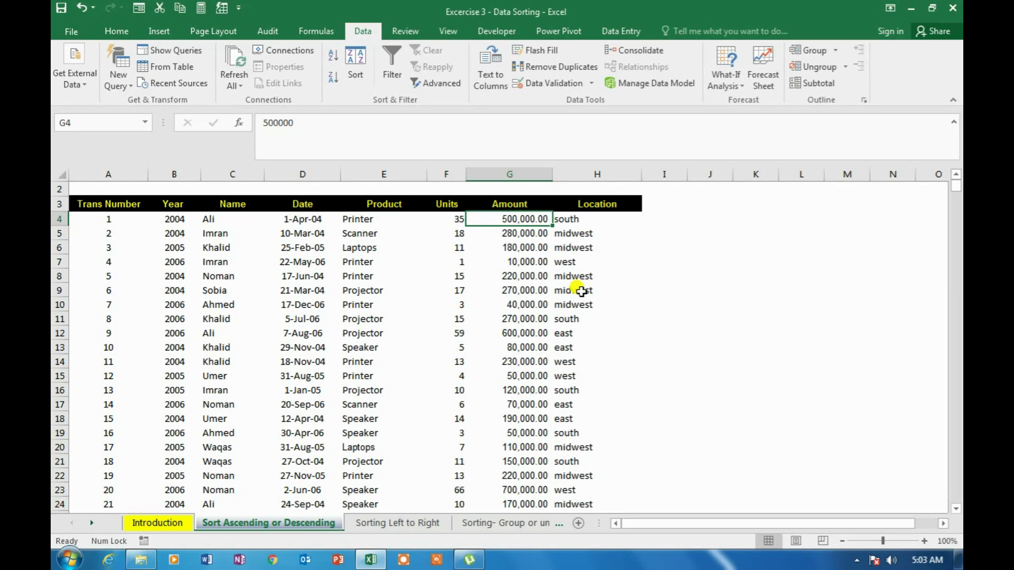
key(ctrl+shift+Down)
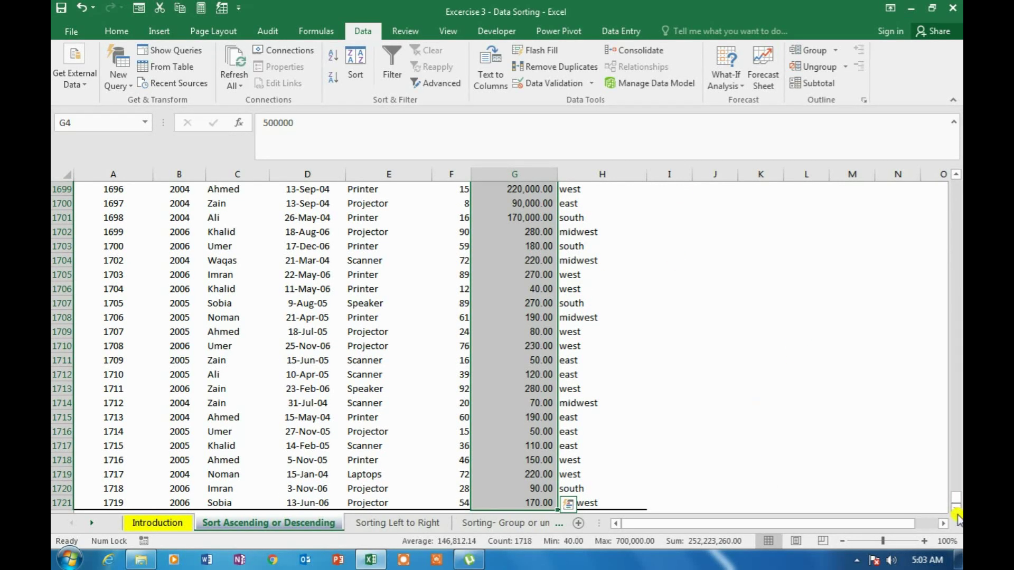
drag(954, 499, 934, 149)
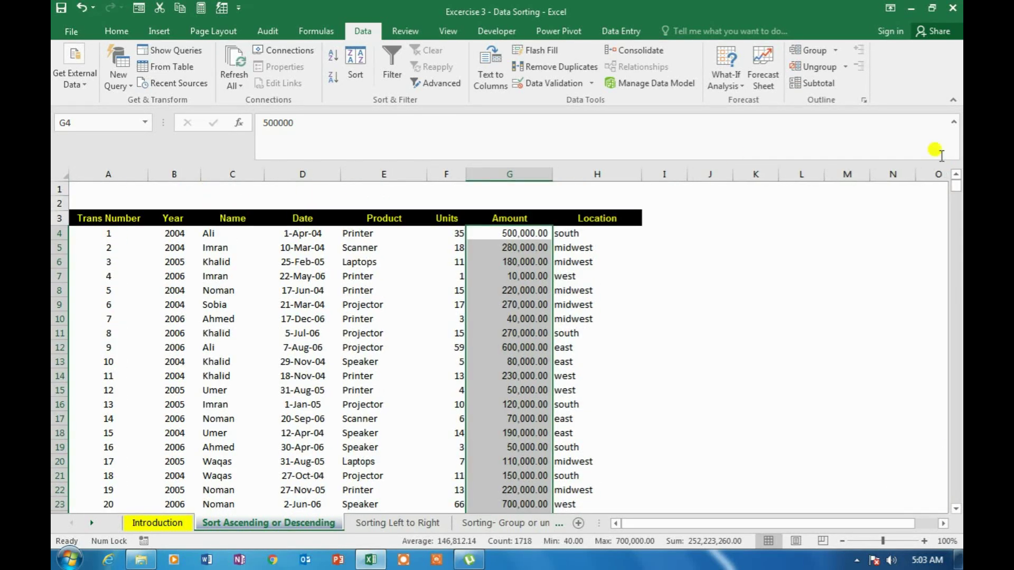
click(115, 30)
click(579, 86)
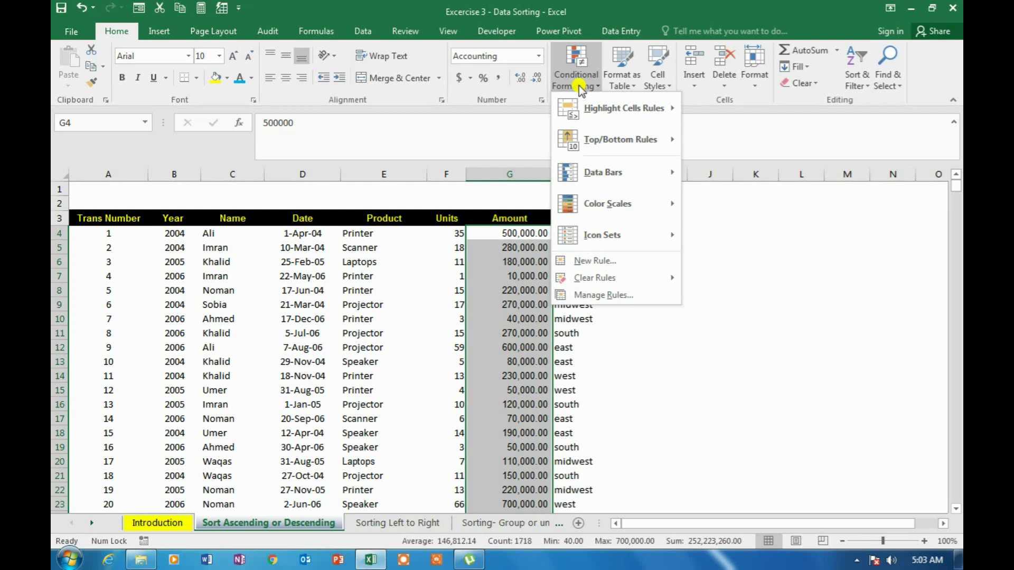
mouse_move(607, 234)
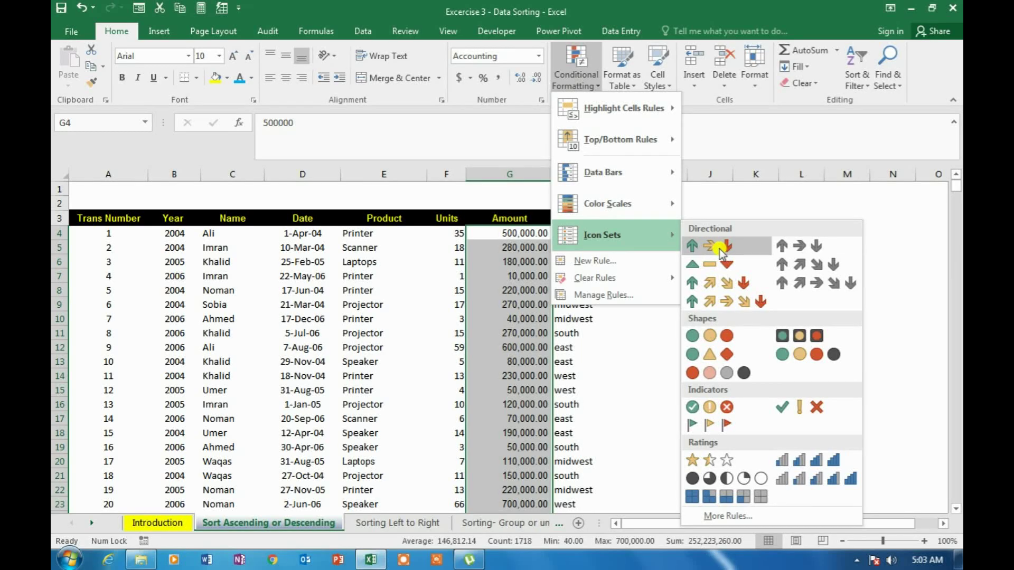
click(720, 248)
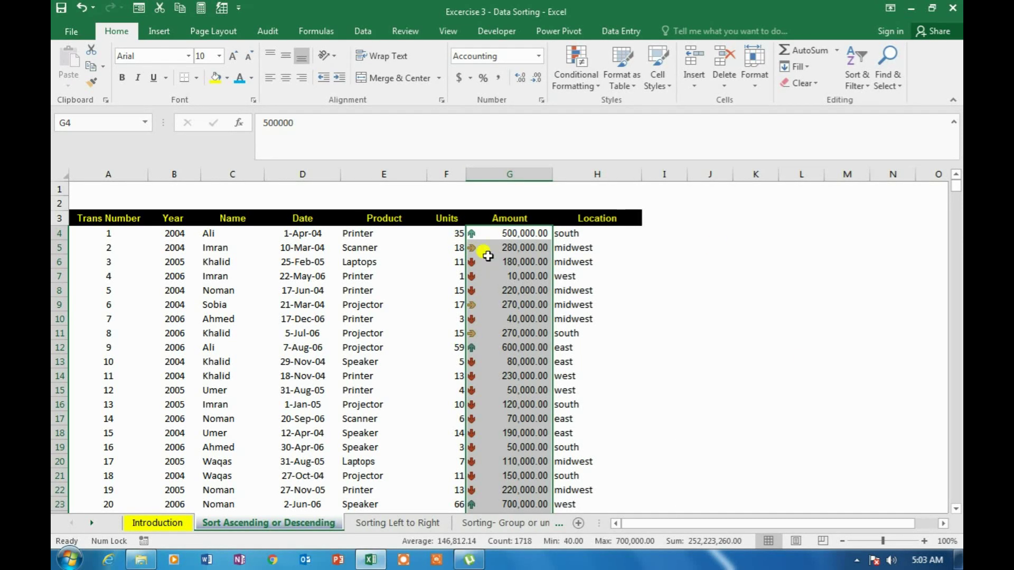
- Review the icon thresholds in the Amount column's Icon Set formatting rule, leaving the rule as it is
click(496, 233)
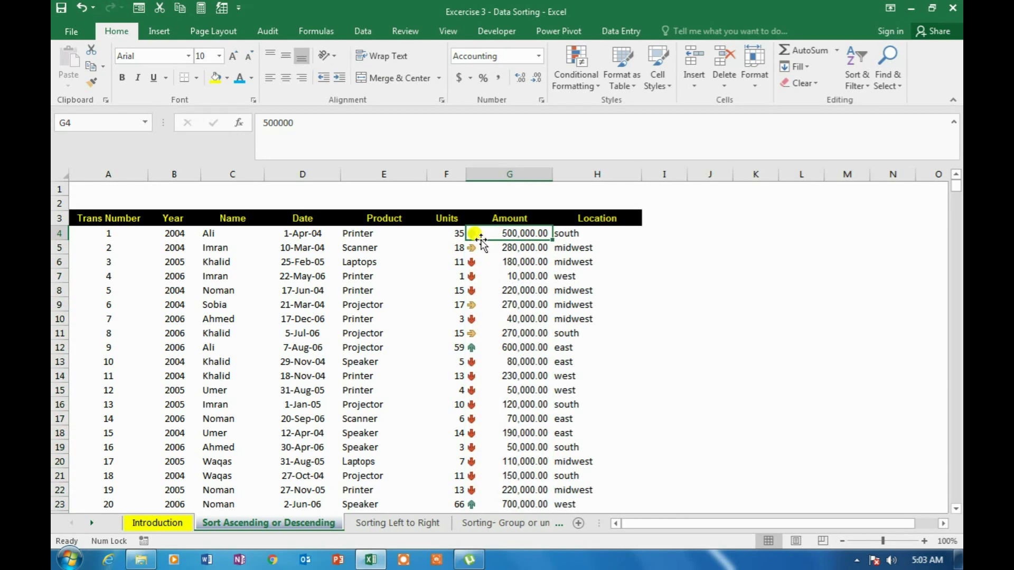
click(924, 541)
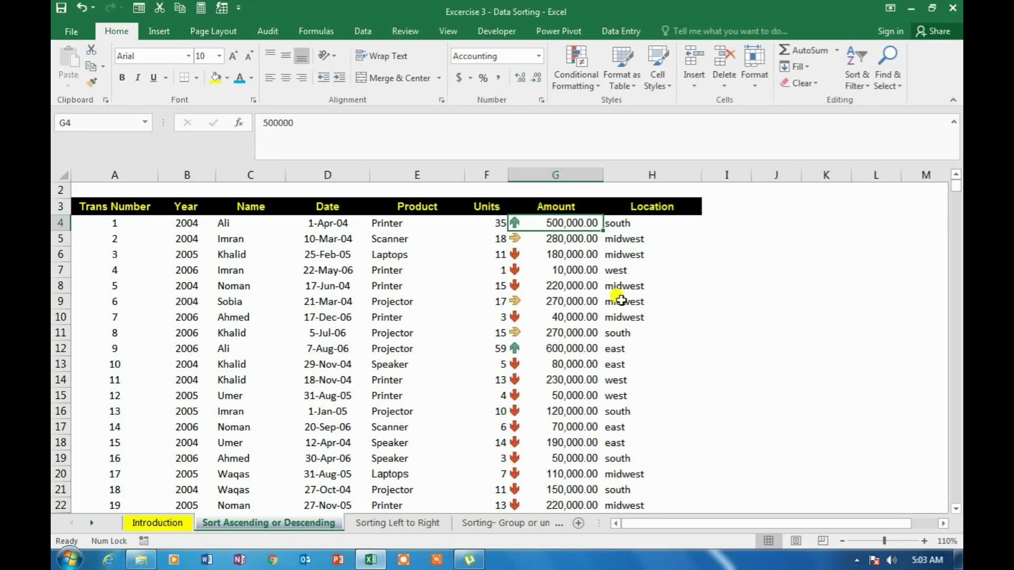
click(559, 270)
click(554, 223)
key(ctrl+shift+Down)
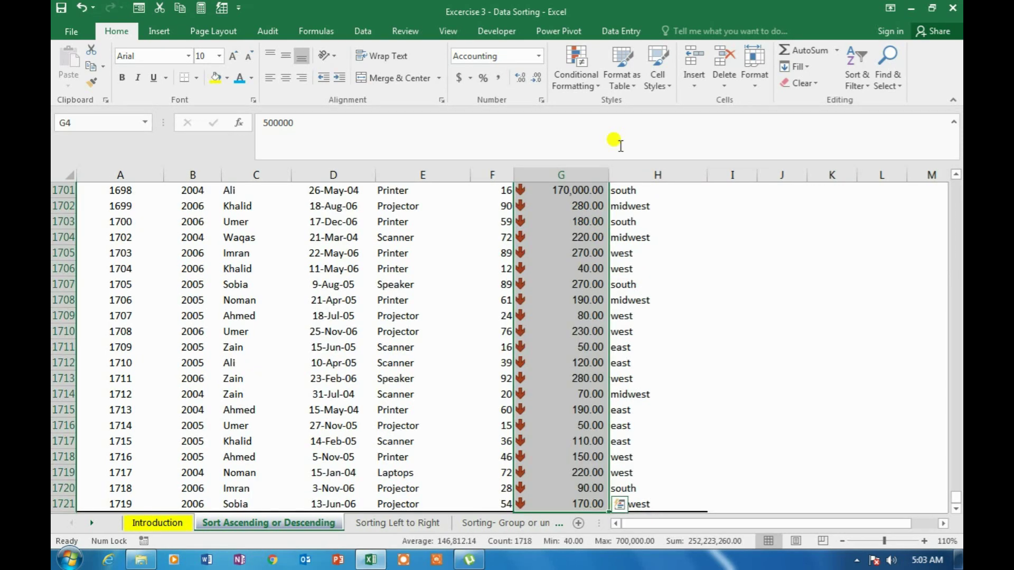
click(584, 85)
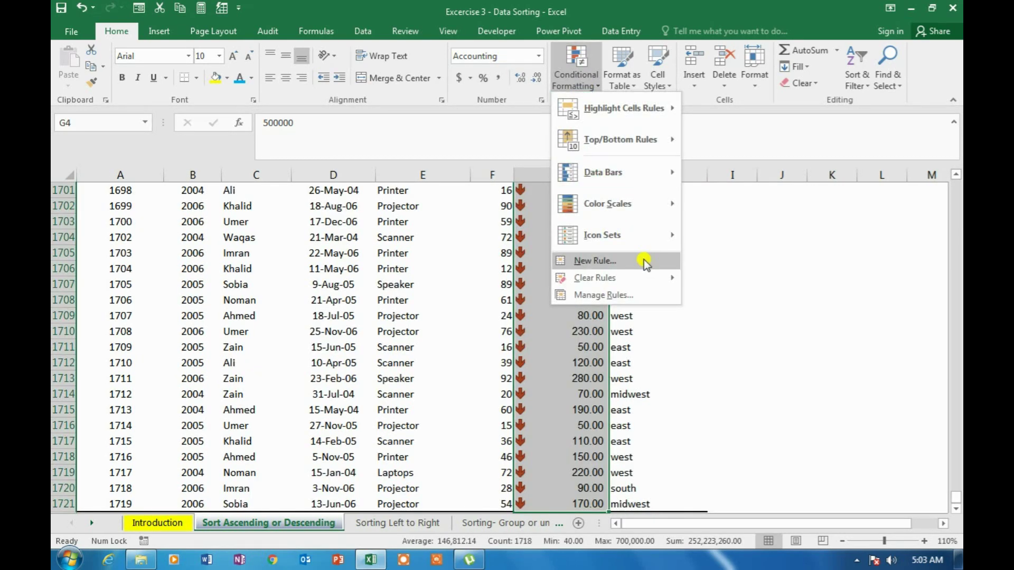
click(626, 295)
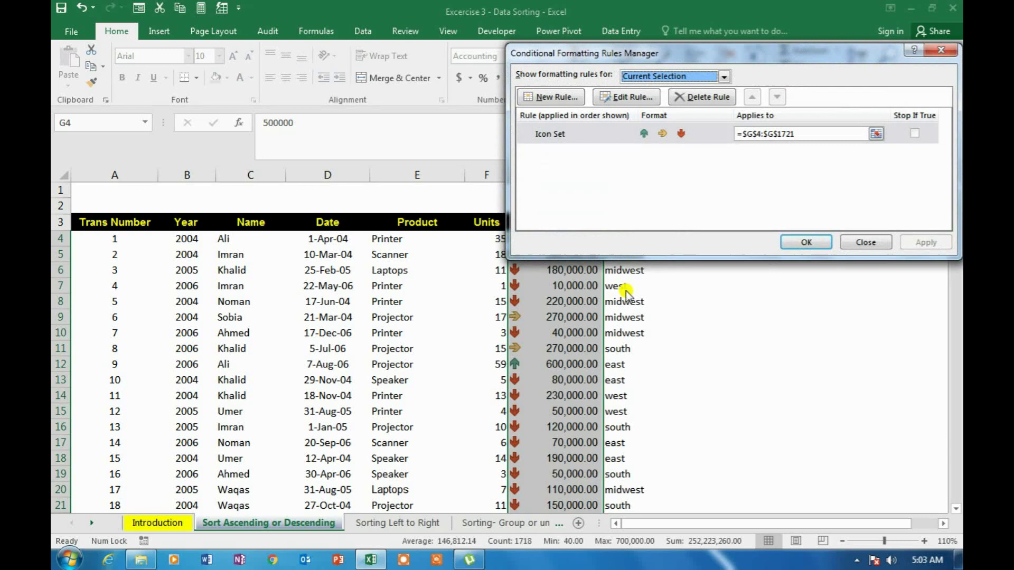
click(638, 97)
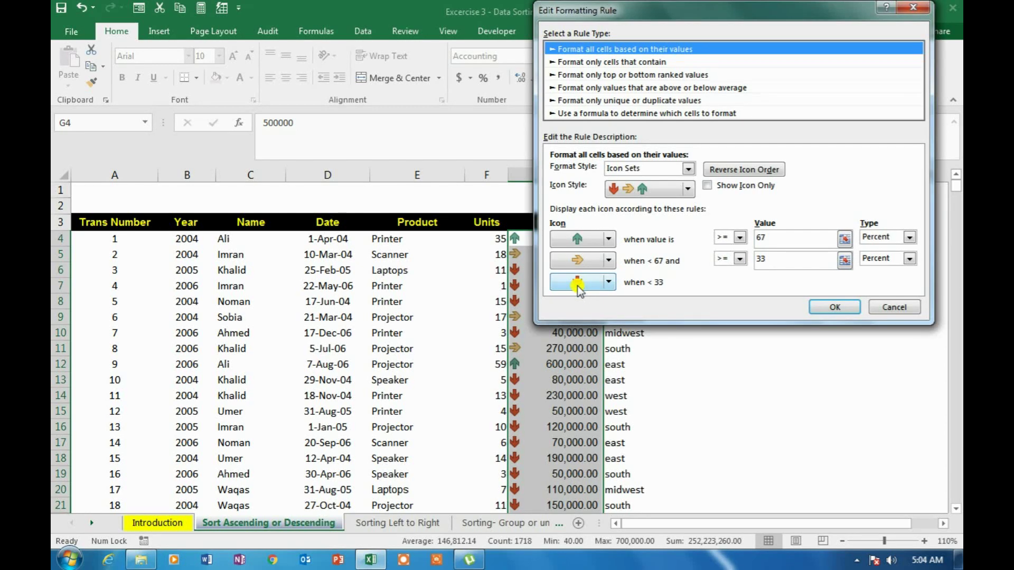
click(834, 308)
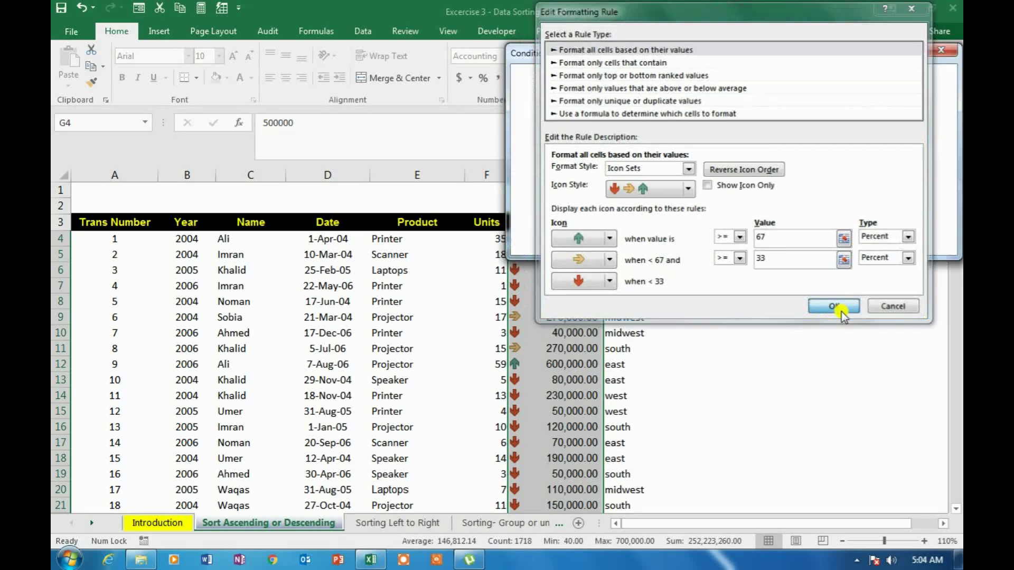
click(858, 242)
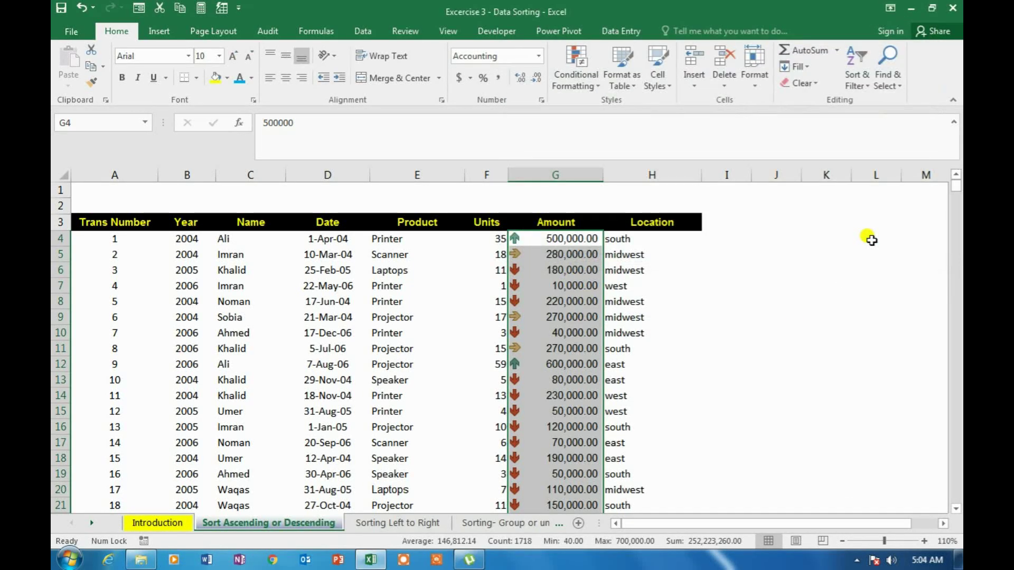
- Start a custom sort of the table with Amount as the sort column
click(536, 256)
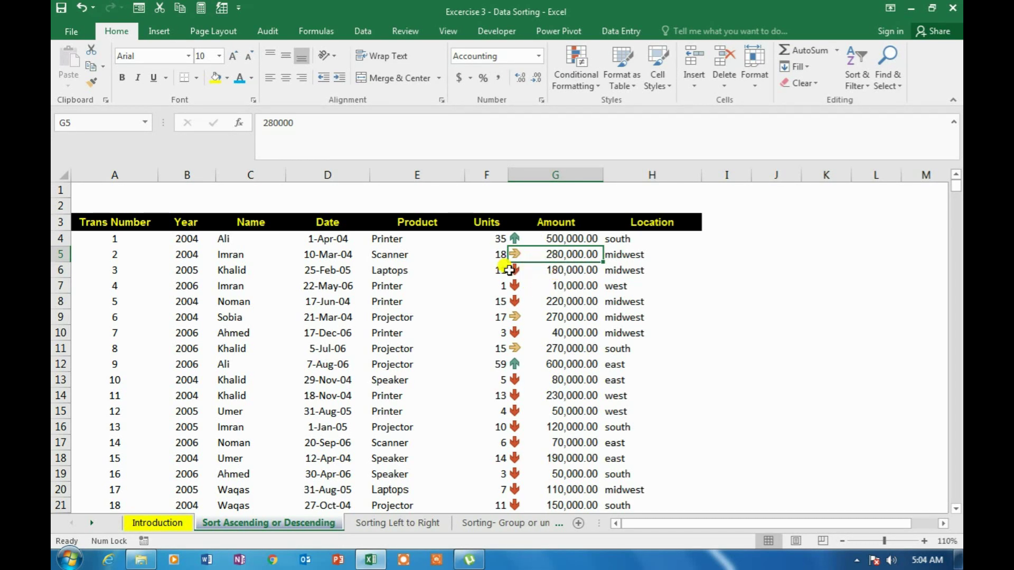
click(436, 329)
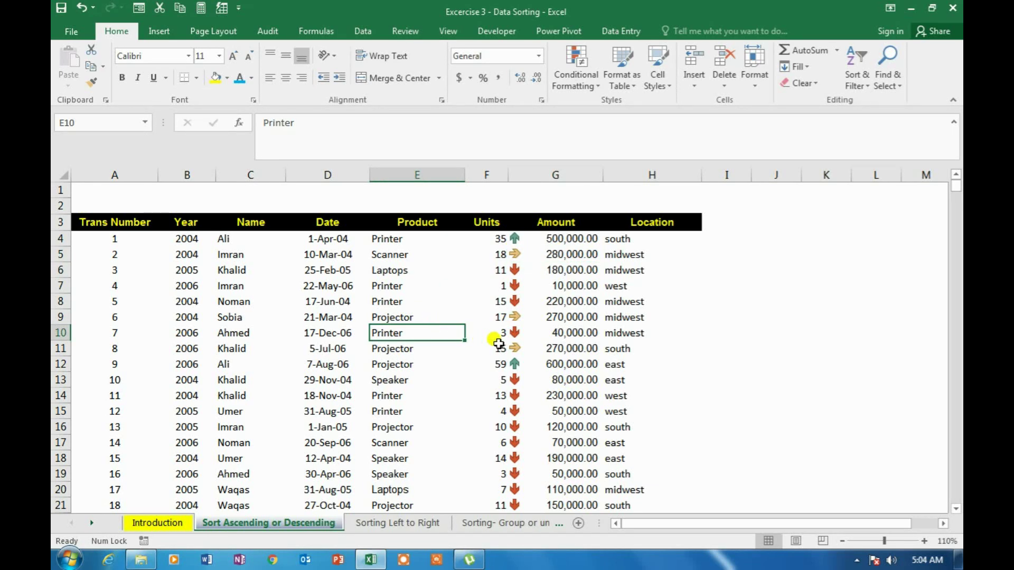
key(alt)
key(a)
key(s)
key(s)
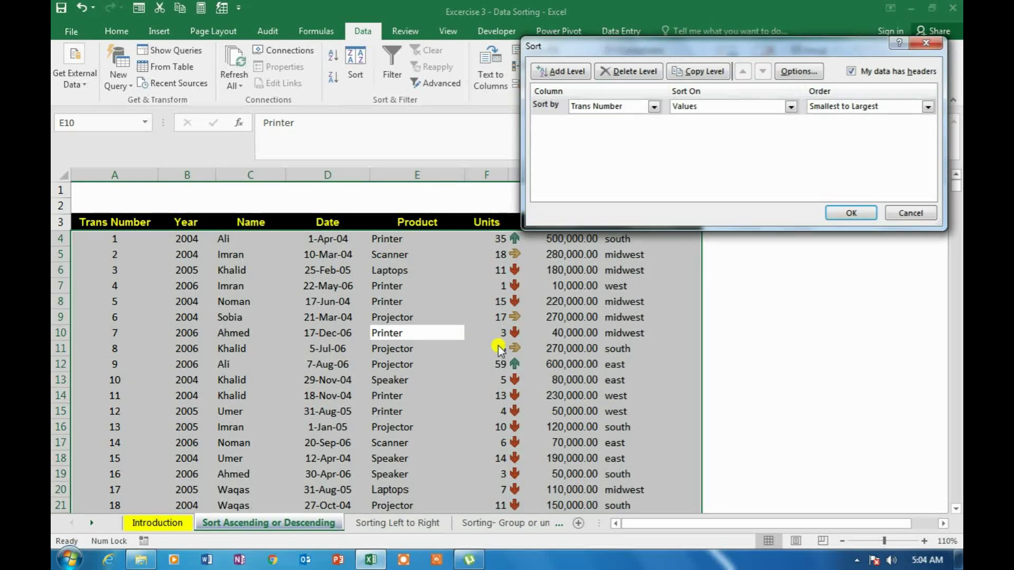
click(633, 110)
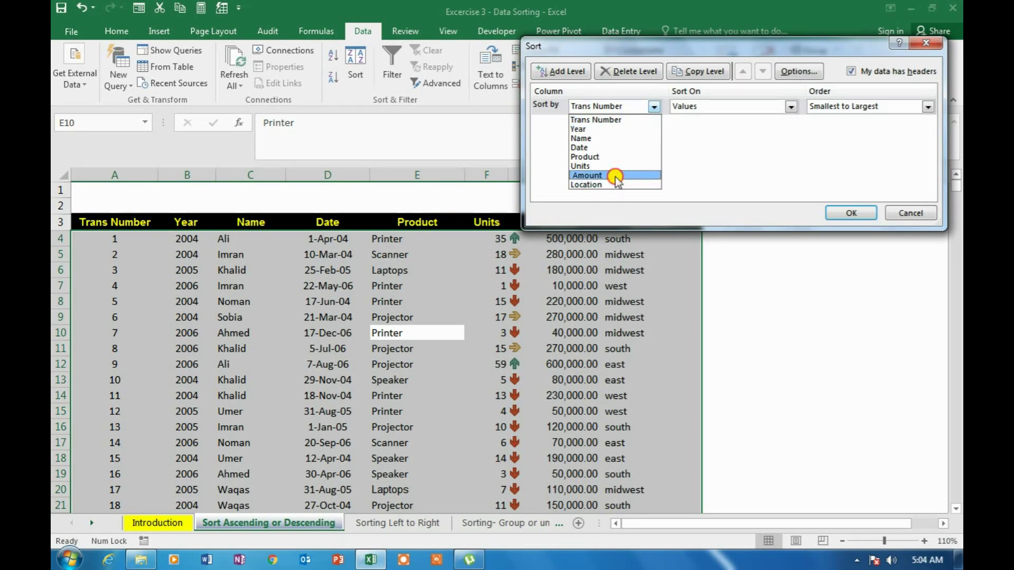
click(615, 177)
drag(703, 51, 314, 54)
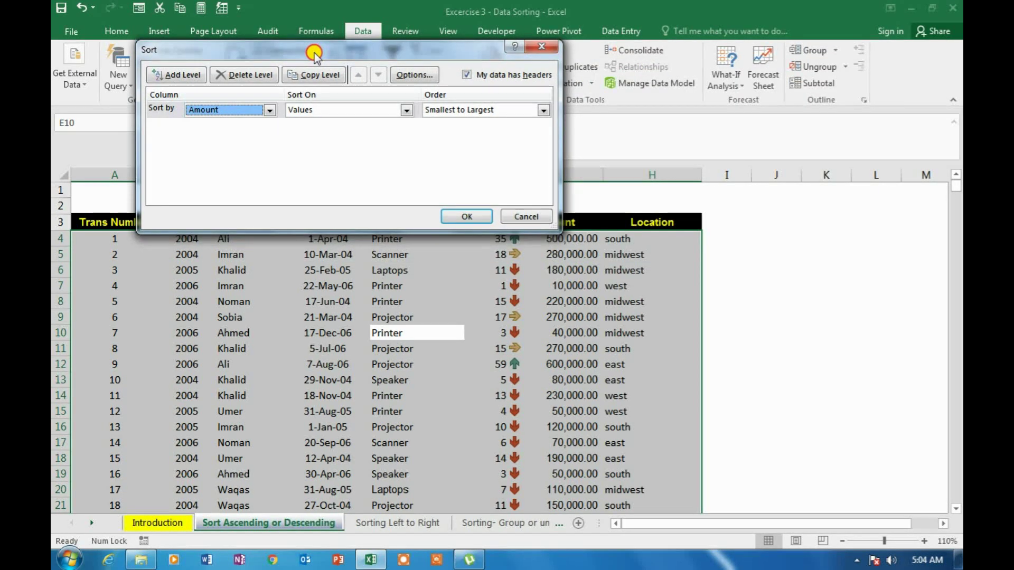
- Sort Amount on Cell Icon with the green up arrow on top, and select the green-arrow amounts in G4:G6
click(385, 109)
click(356, 150)
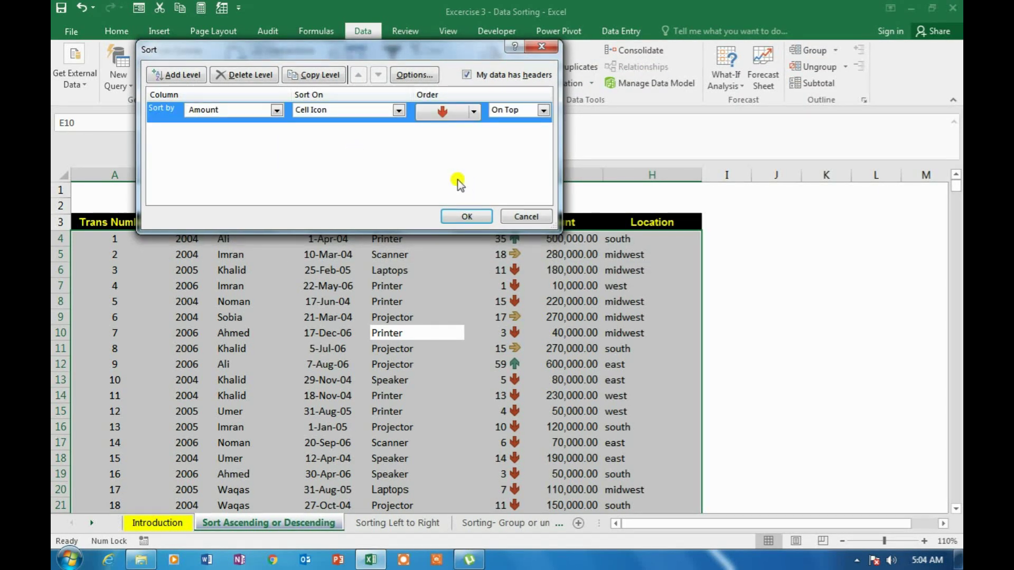
click(471, 112)
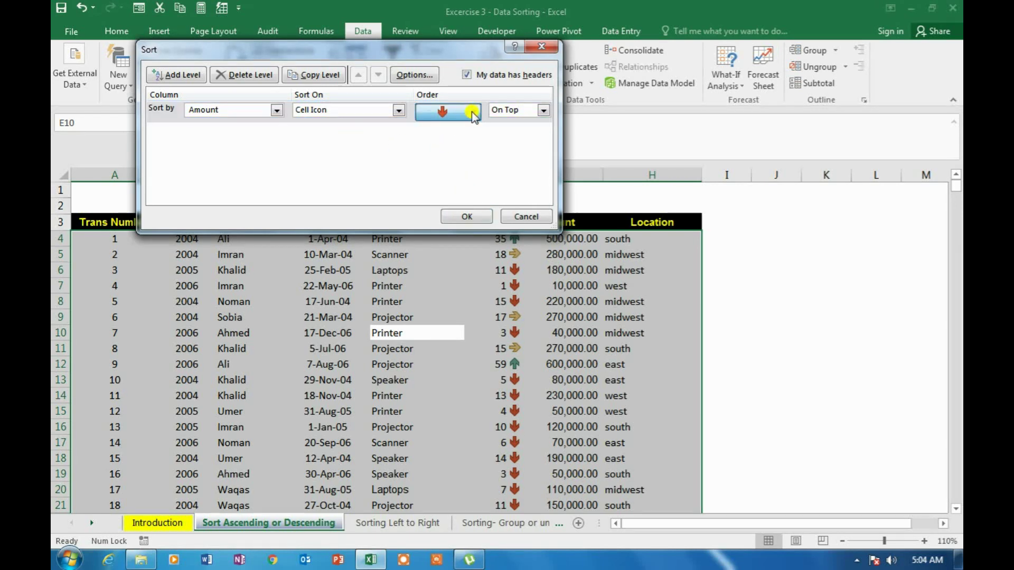
click(463, 133)
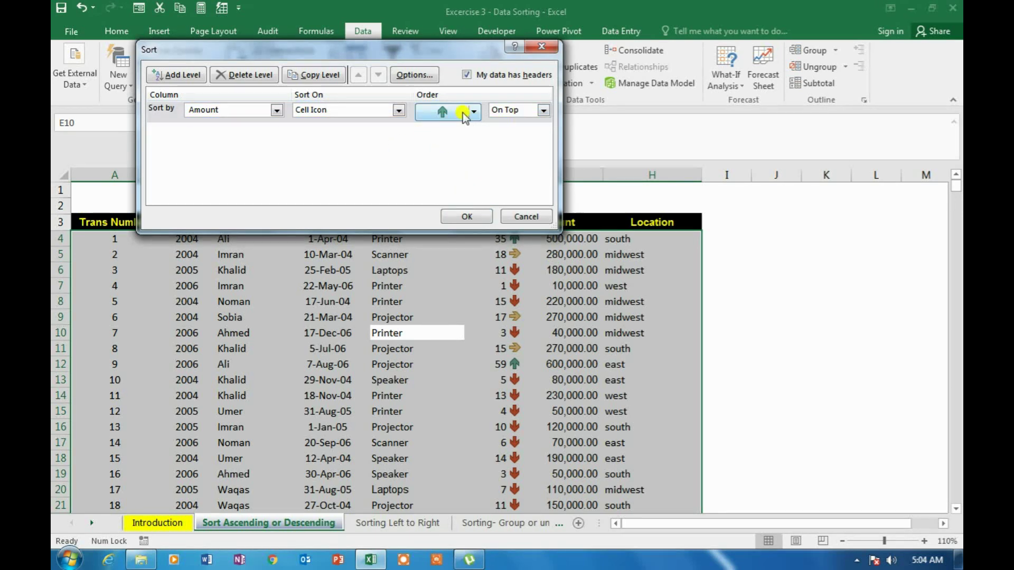
drag(454, 53, 391, 66)
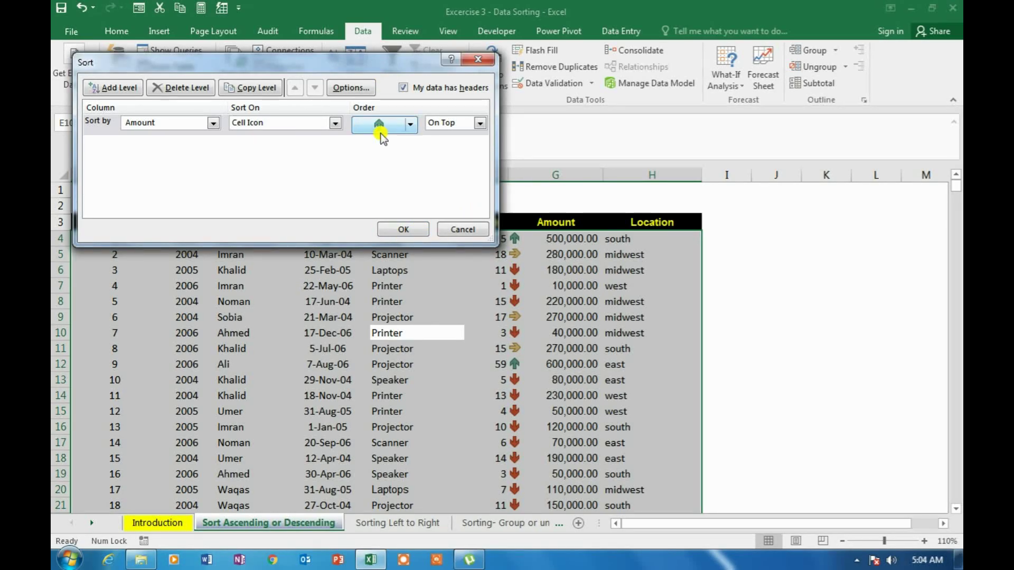
click(403, 230)
click(403, 222)
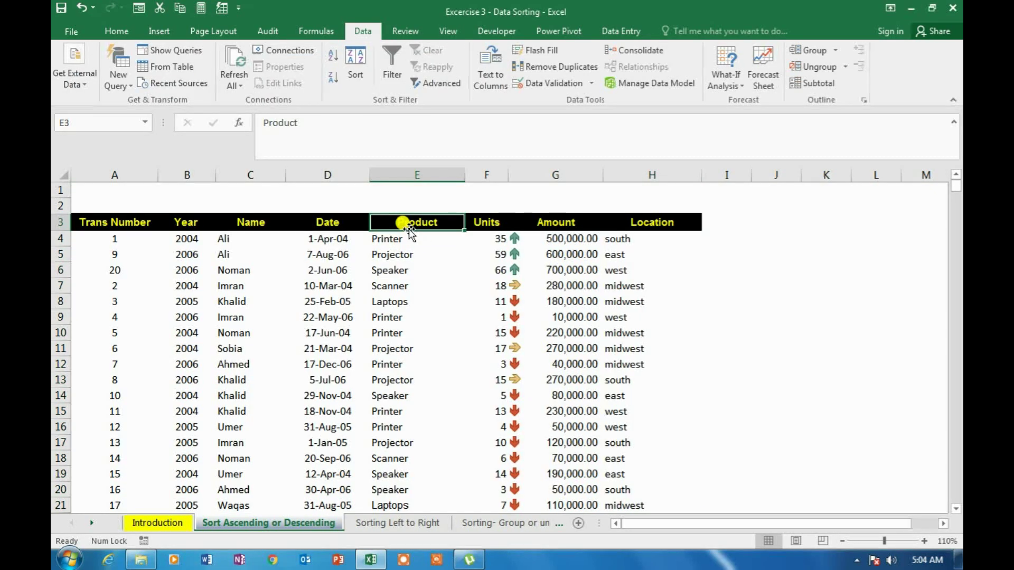
drag(570, 238, 571, 273)
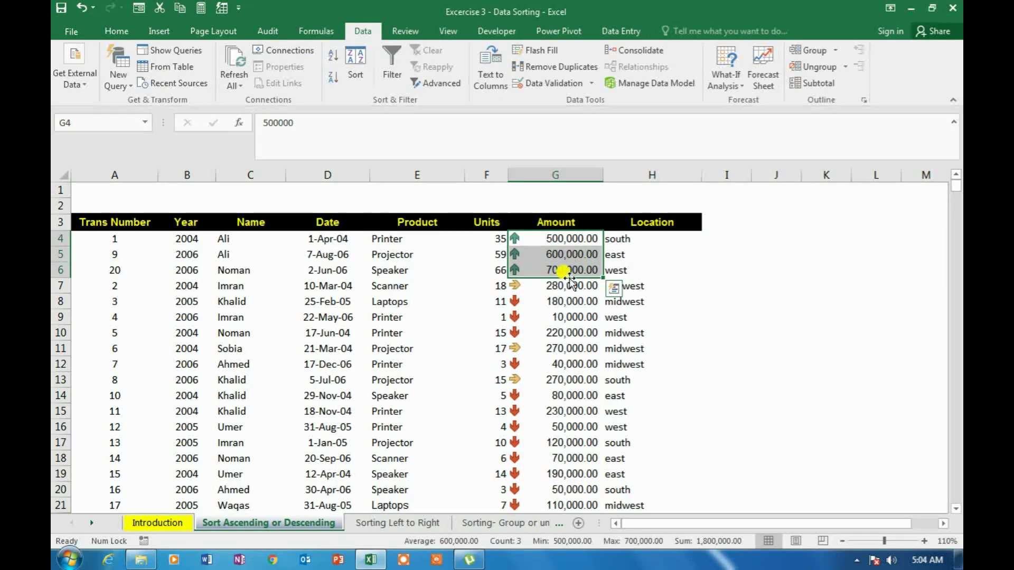
double_click(486, 312)
key(alt)
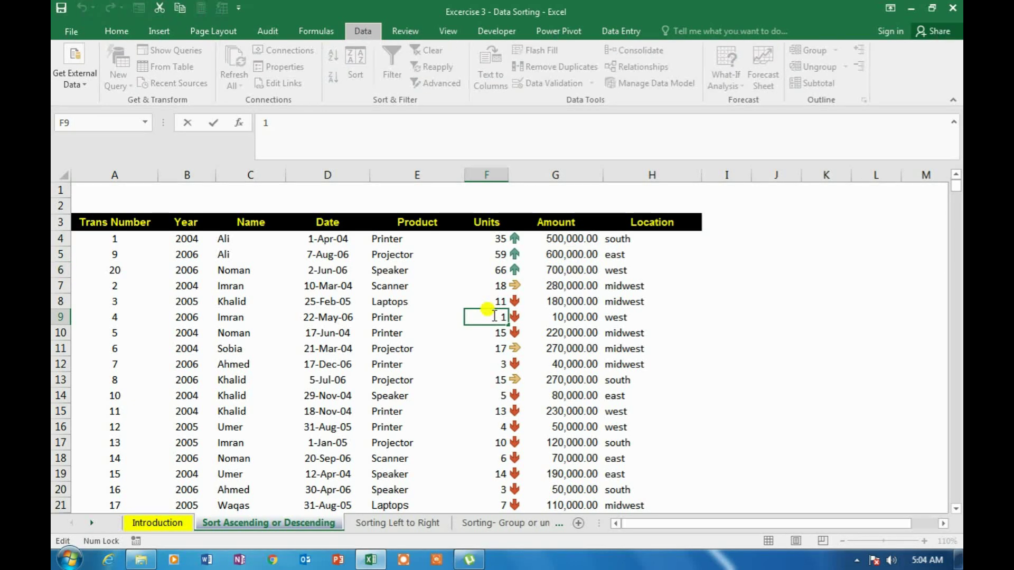
key(a)
key(Escape)
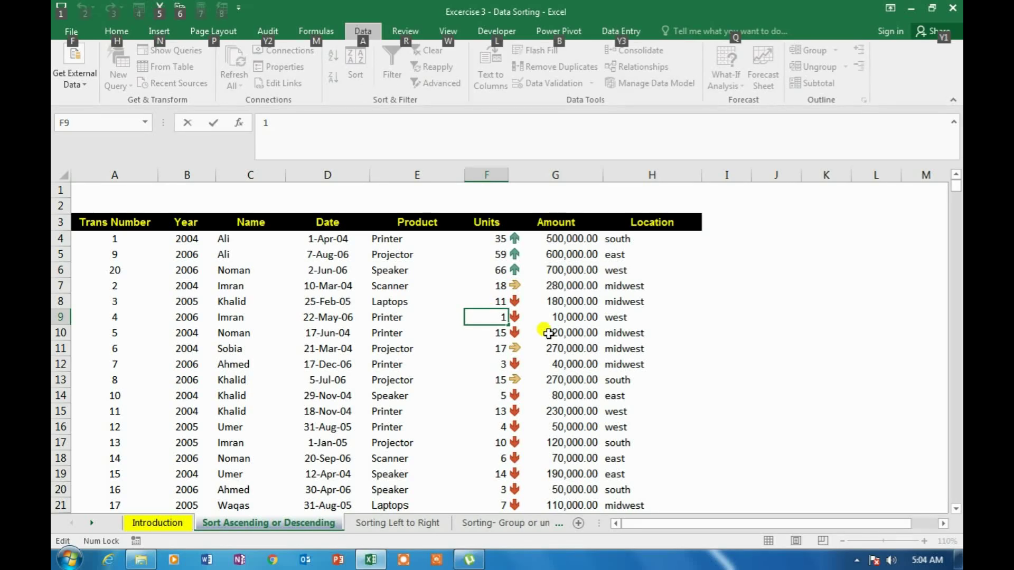
key(Escape)
key(Escape)
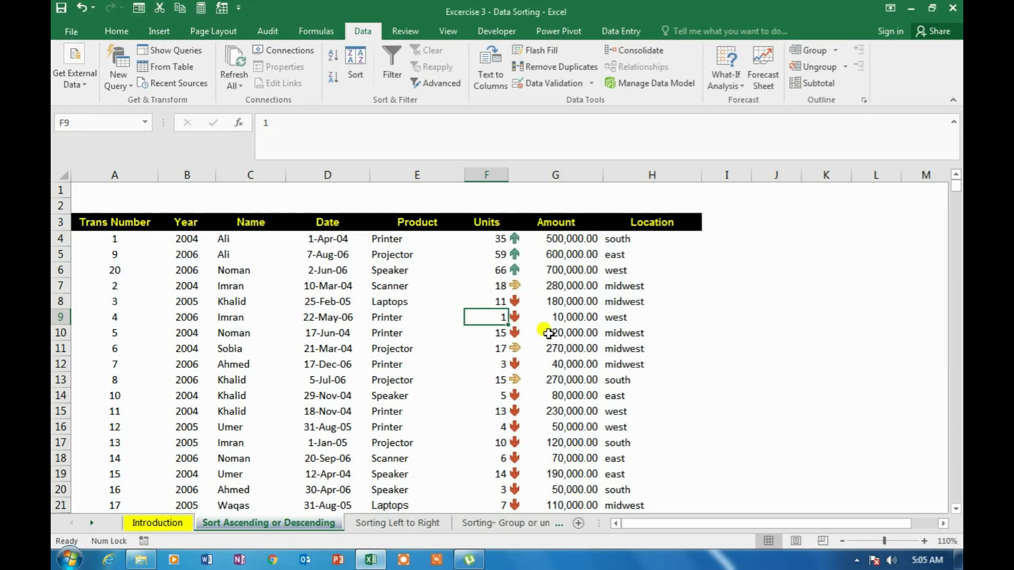
- Custom sort the table by Amount on Cell Icon with the yellow sideways arrow on top, and select the yellow-arrow amounts in G4:G11
key(alt)
key(a)
key(s)
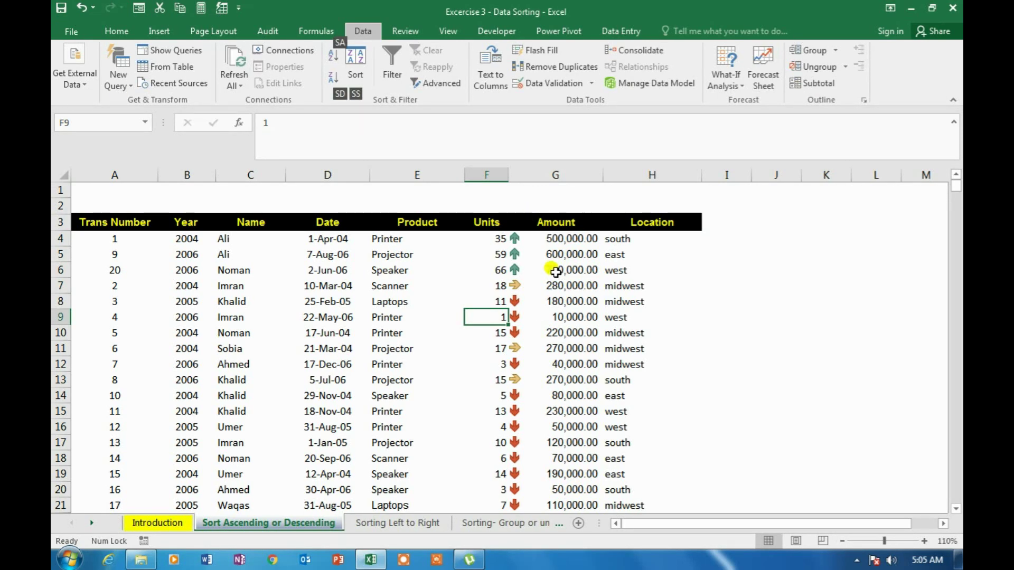
key(s)
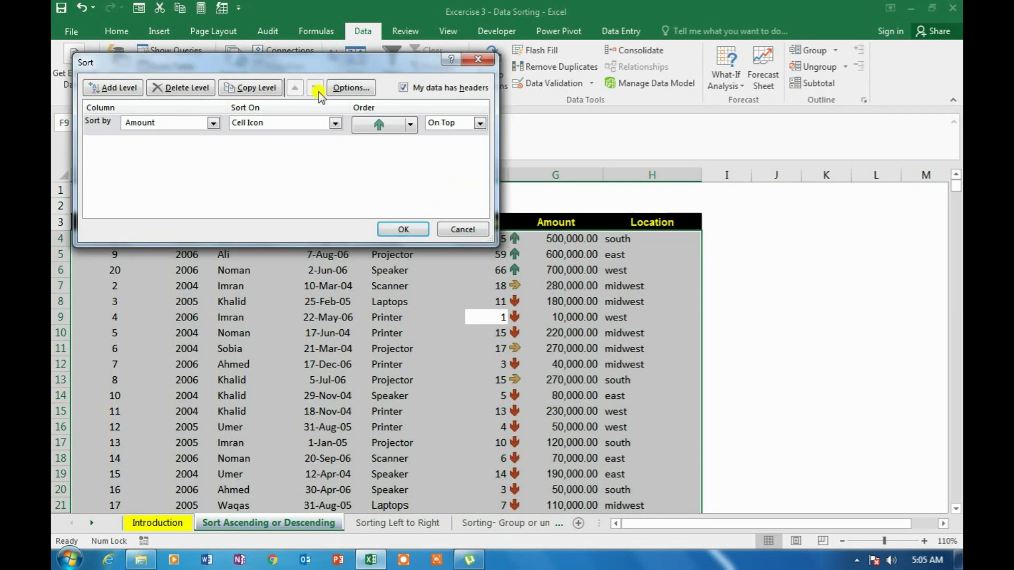
drag(322, 65, 364, 75)
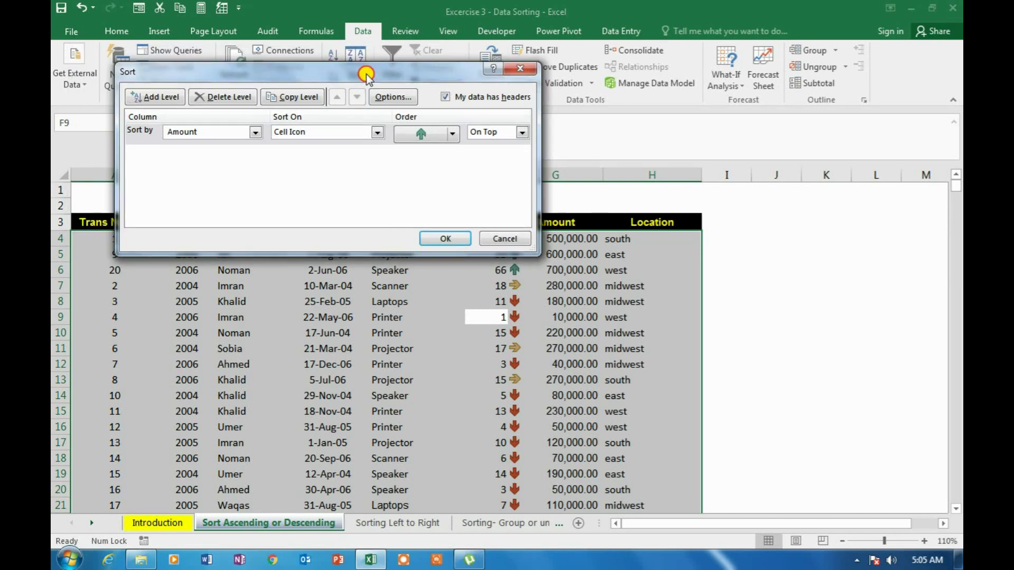
click(453, 136)
click(423, 155)
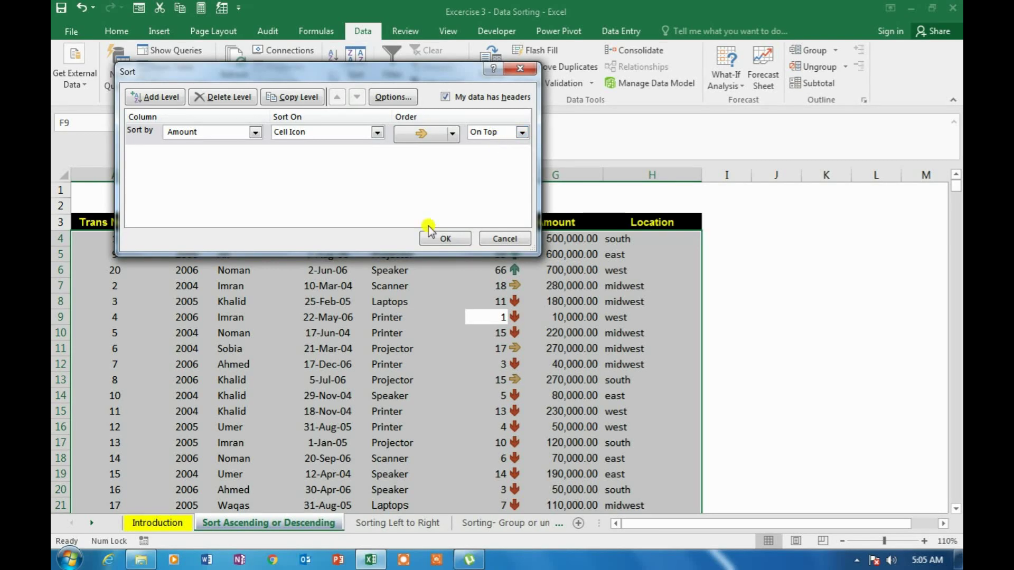
click(445, 239)
drag(521, 241, 517, 348)
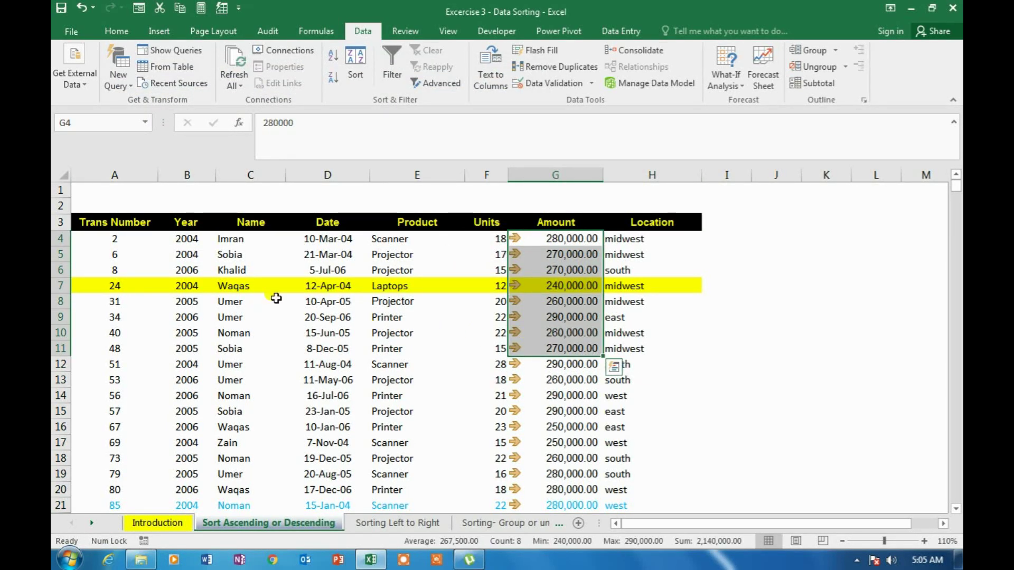
click(180, 266)
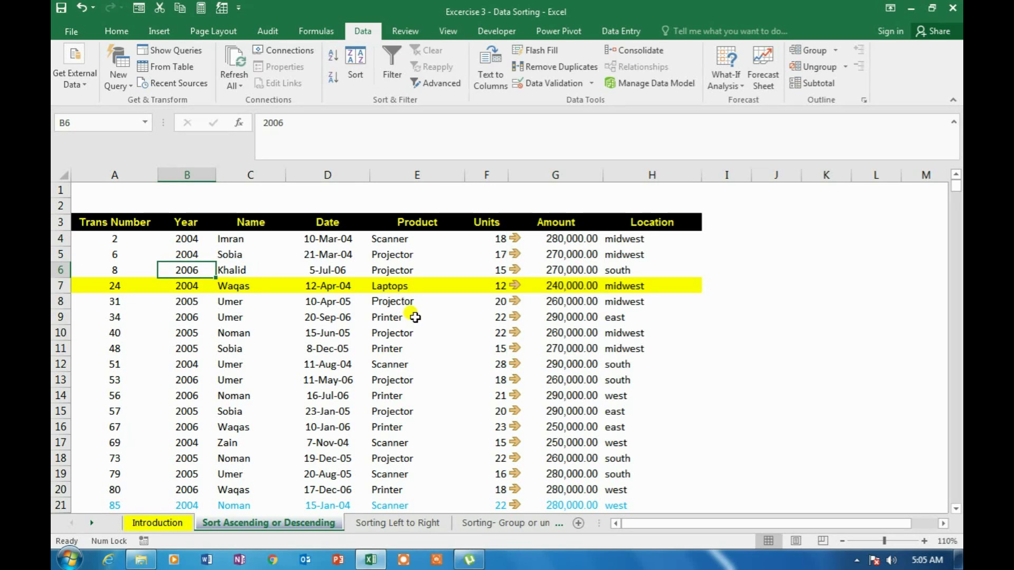
click(117, 254)
click(340, 257)
click(390, 270)
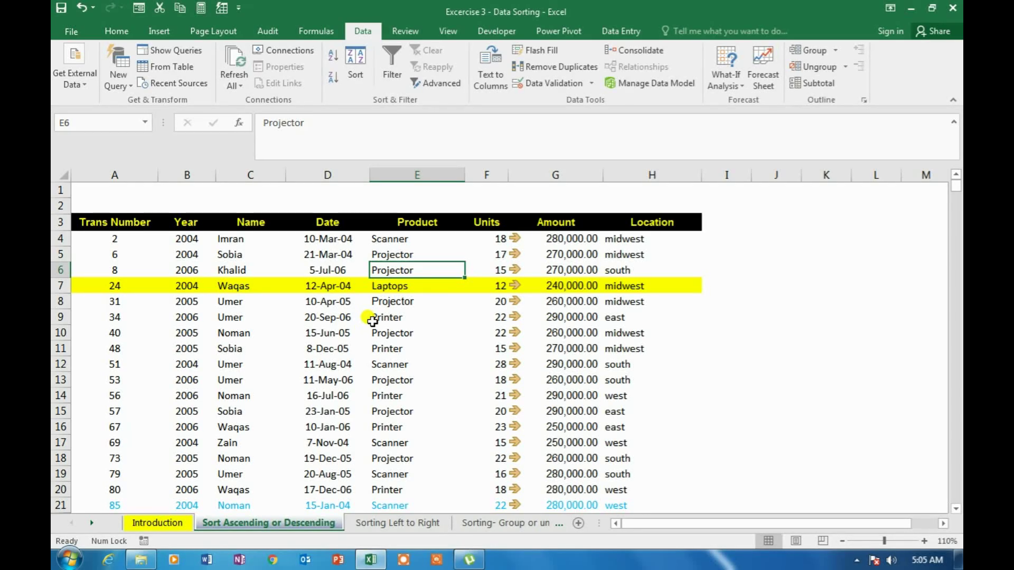
click(403, 333)
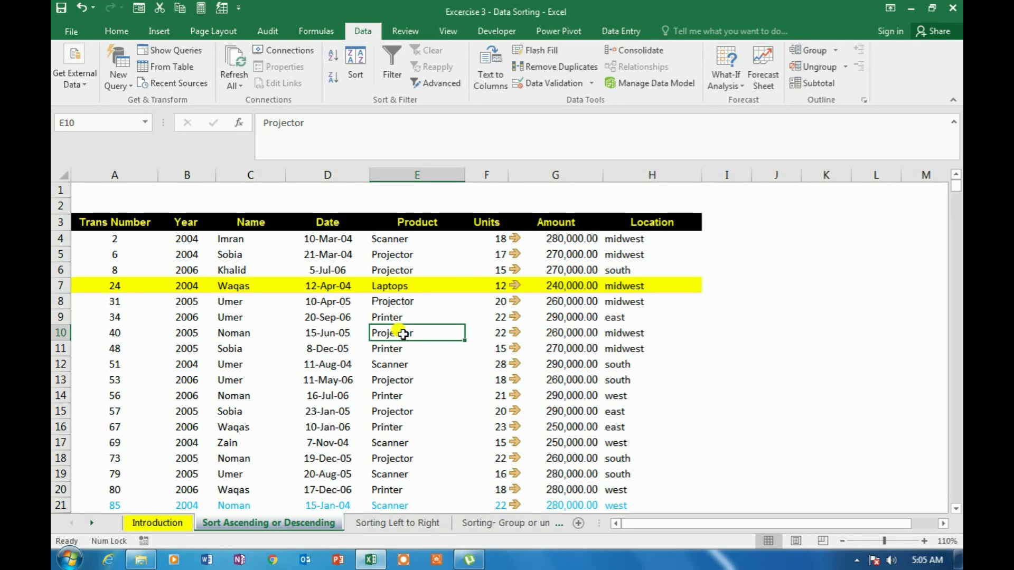